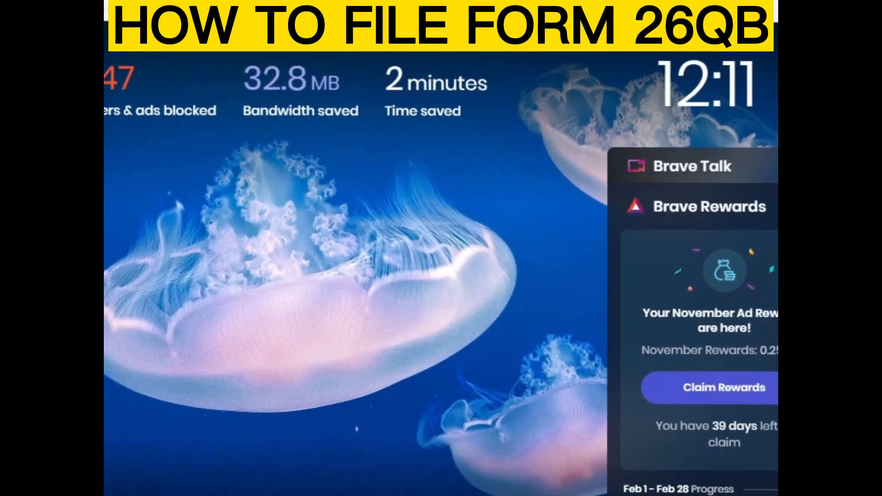
Step: Find the Income Tax Department portal through a web search, open its home page and go to login
type("in")
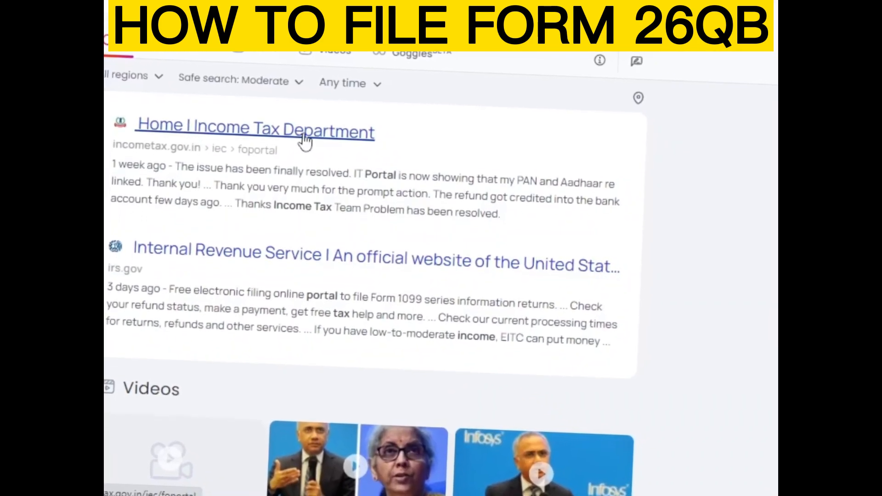
left_click(228, 134)
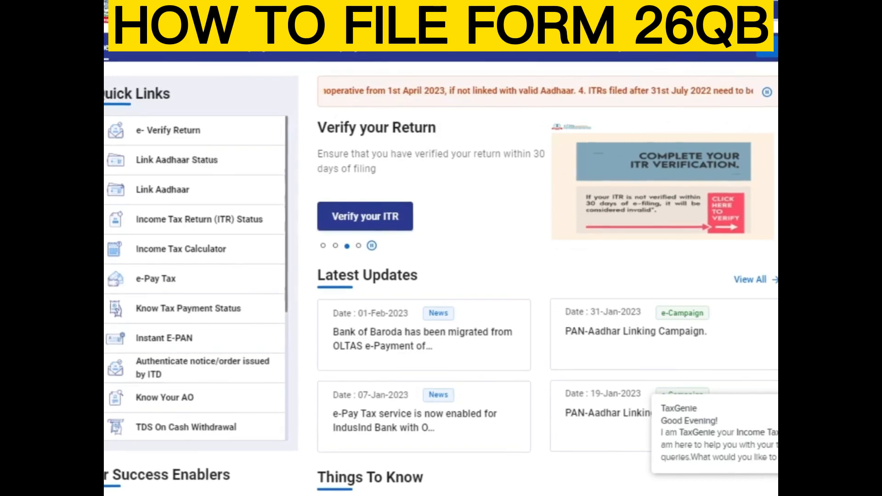
left_click(755, 9)
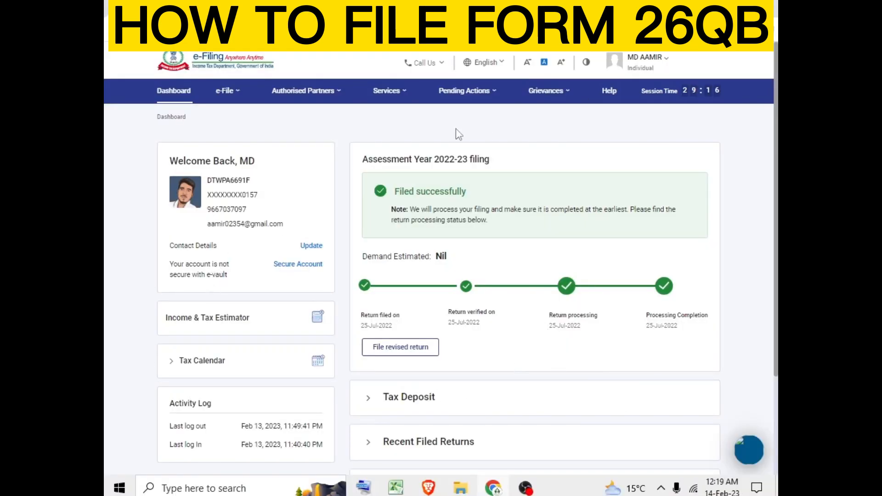
Step: Open e-Pay Tax and start a new payment for 26 QB (TDS on Sale of Property)
mouse_move(214, 90)
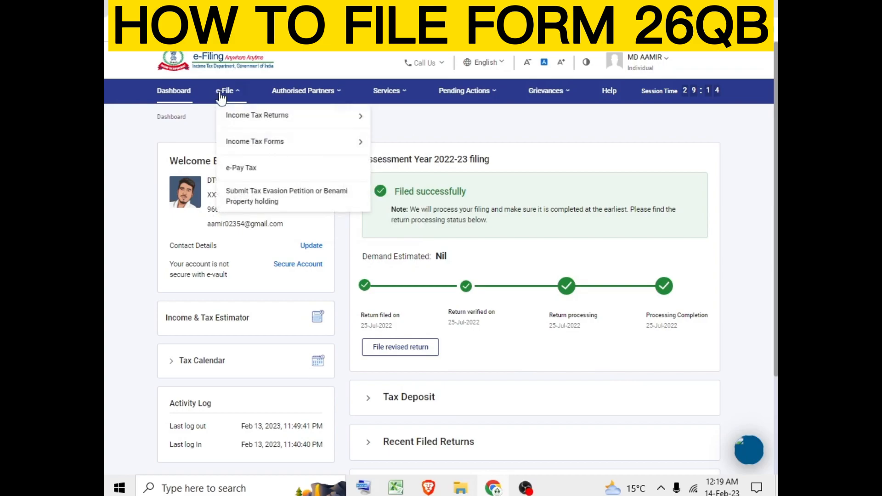
left_click(237, 169)
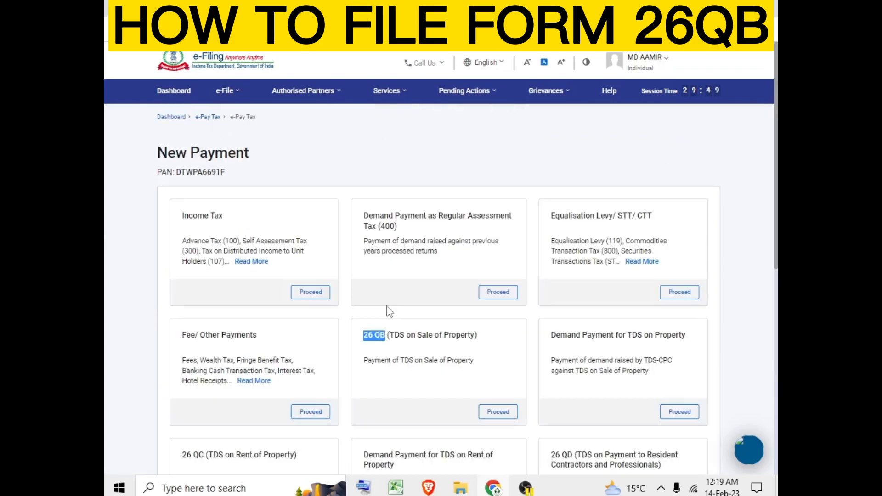
left_click_drag(394, 338, 455, 337)
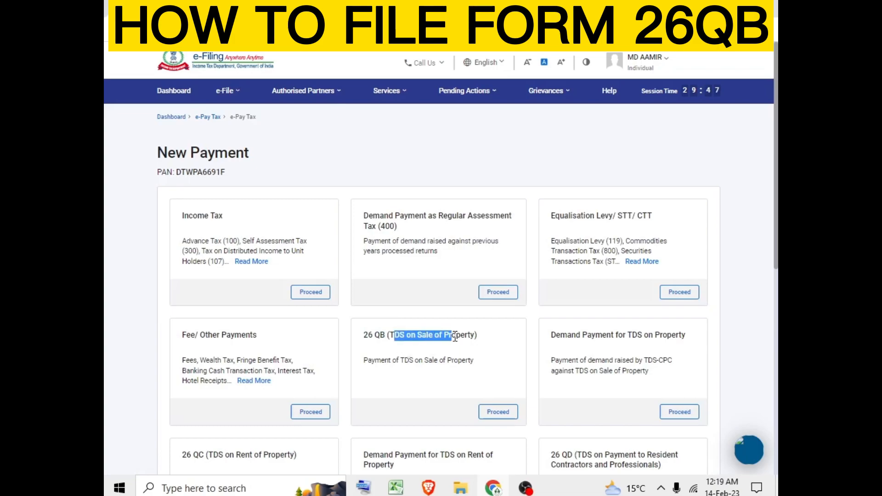
left_click(491, 412)
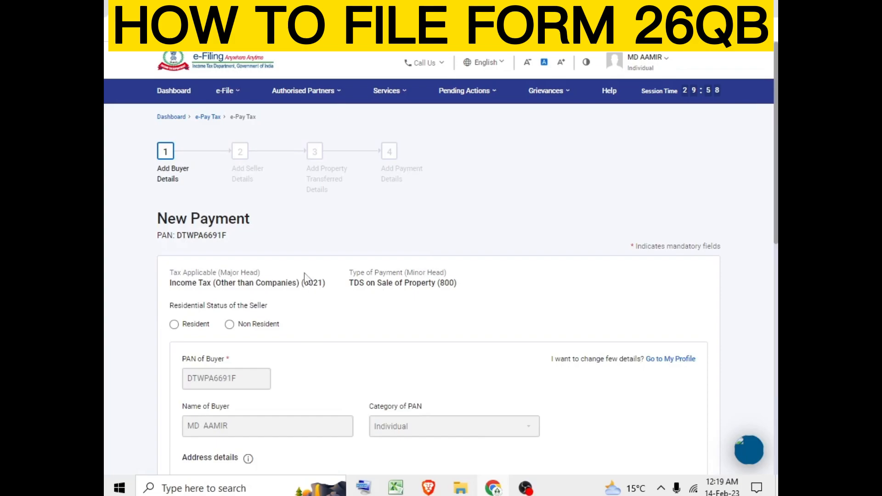
Step: Examine the prefilled buyer details of the 26QB form, including the PAN, address and contact fields
scroll(334, 250, "down", 3)
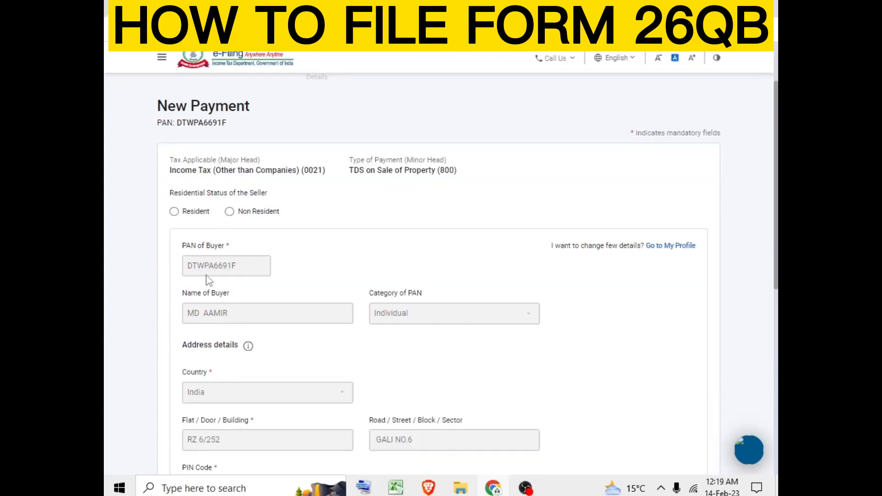
scroll(393, 379, "down", 6)
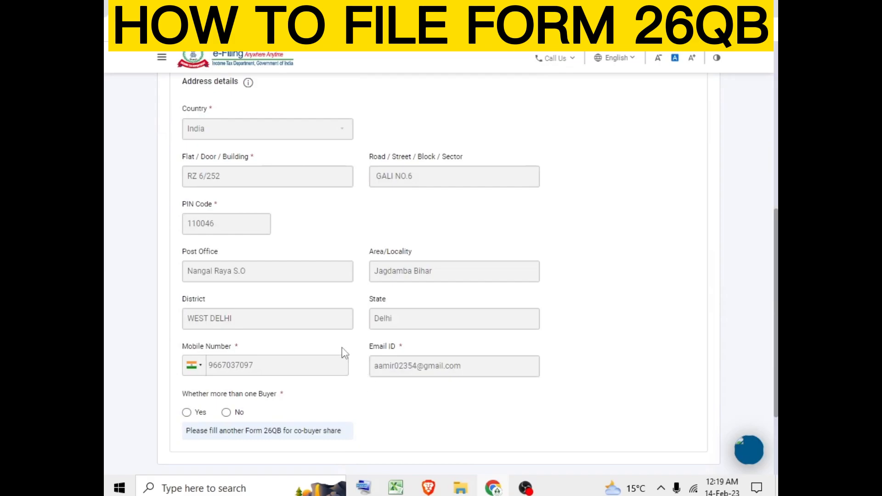
scroll(342, 349, "up", 9)
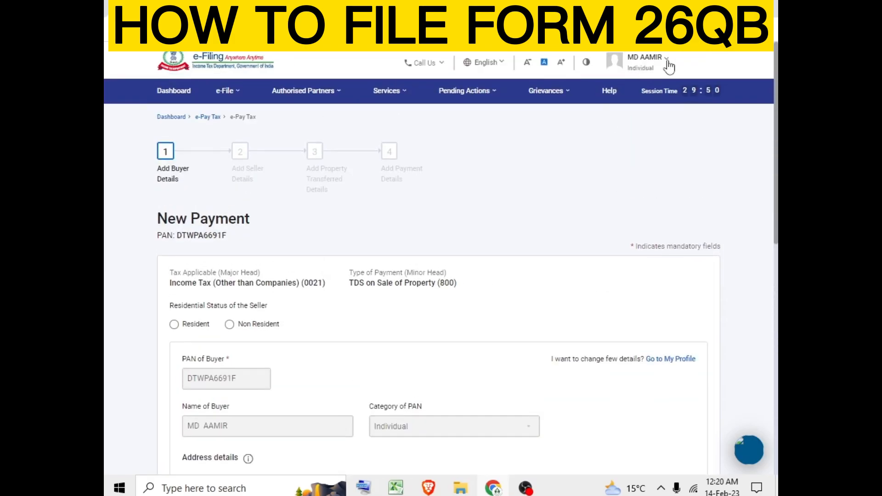
left_click(667, 64)
scroll(321, 321, "down", 3)
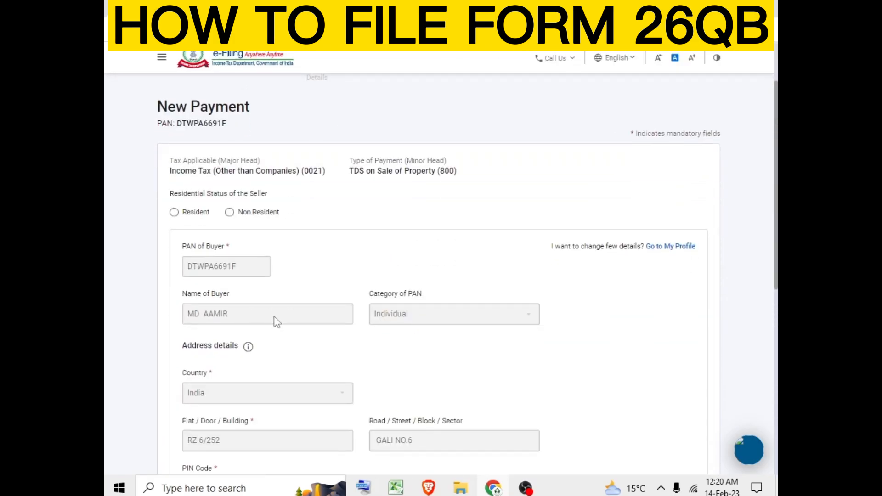
scroll(277, 321, "down", 2)
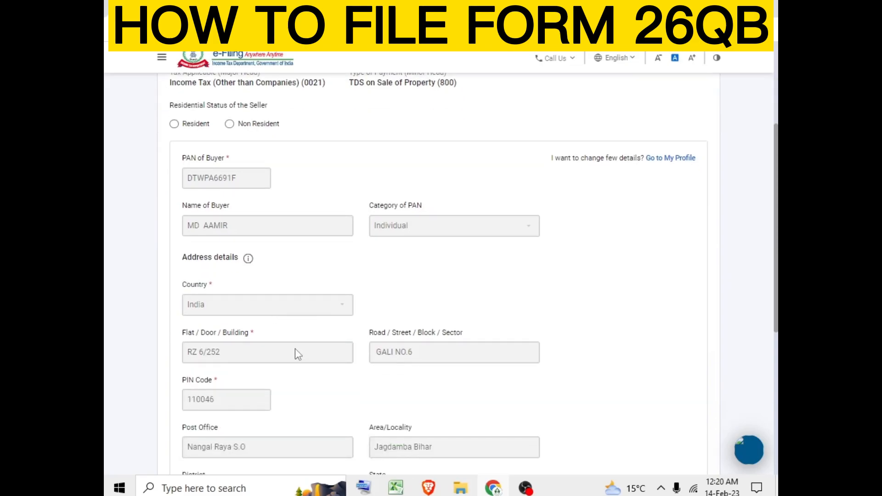
scroll(347, 346, "down", 2)
scroll(374, 344, "up", 7)
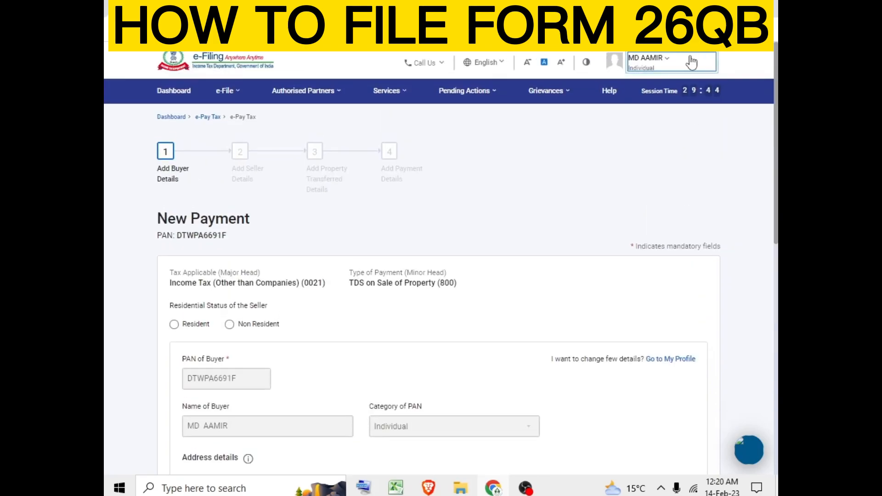
Step: Open the account's profile, view its editable personal details, and leave the edit form without saving
left_click(668, 64)
left_click(660, 86)
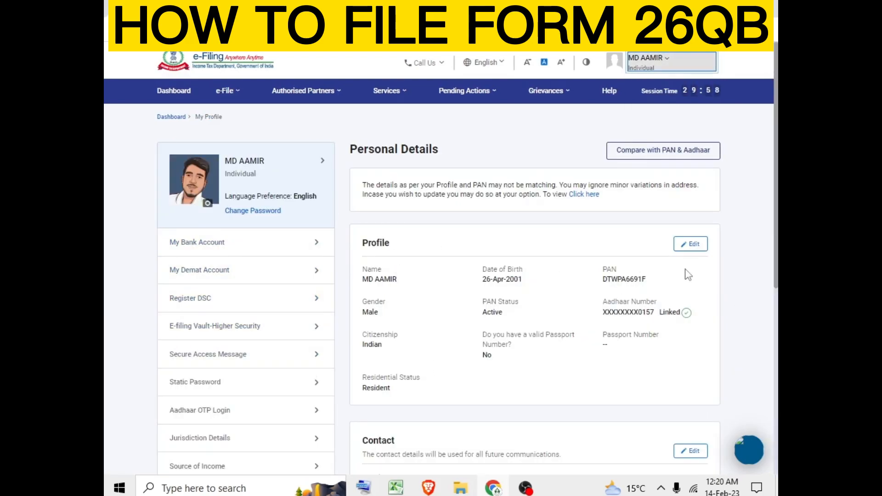
left_click(692, 244)
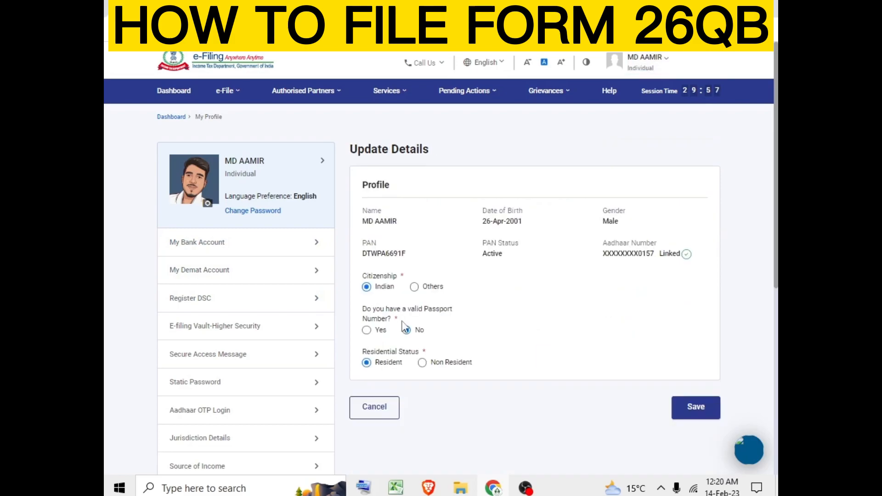
left_click(385, 418)
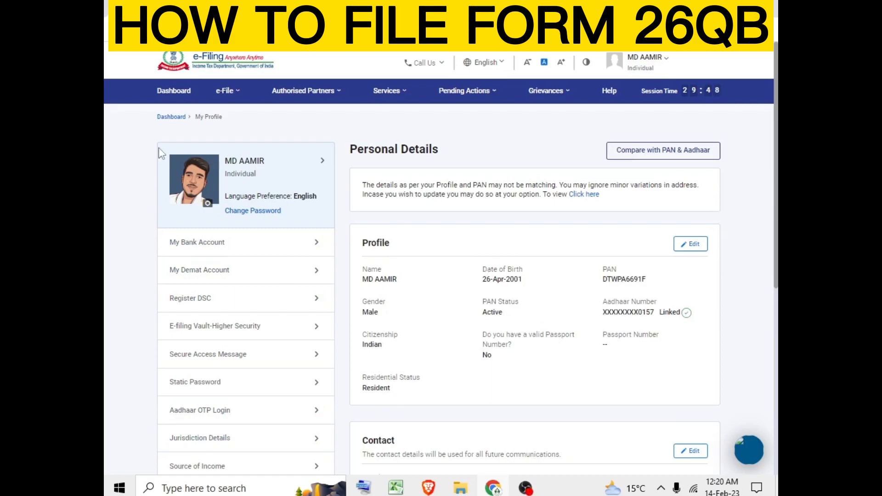
Step: Return to e-Pay Tax, view the generated challans and saved drafts, and start a new 26 QB (TDS on Sale of Property) payment
left_click(225, 91)
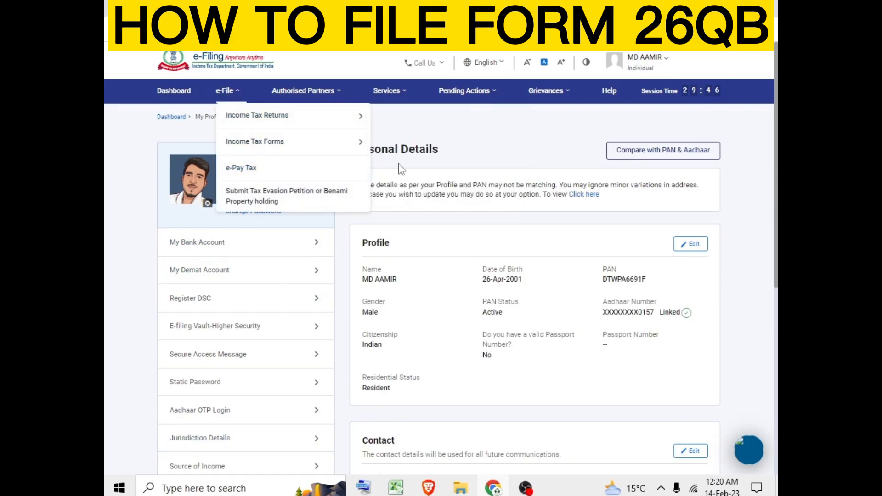
mouse_move(246, 97)
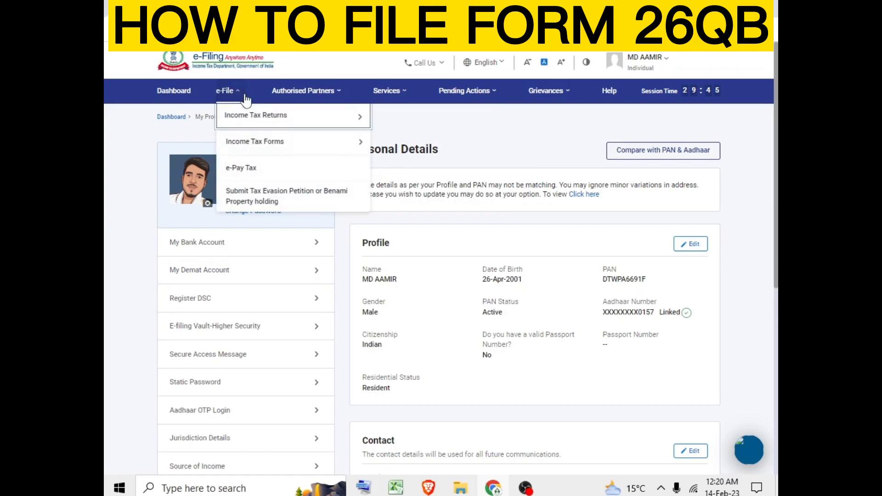
left_click(248, 168)
left_click(287, 214)
left_click(221, 216)
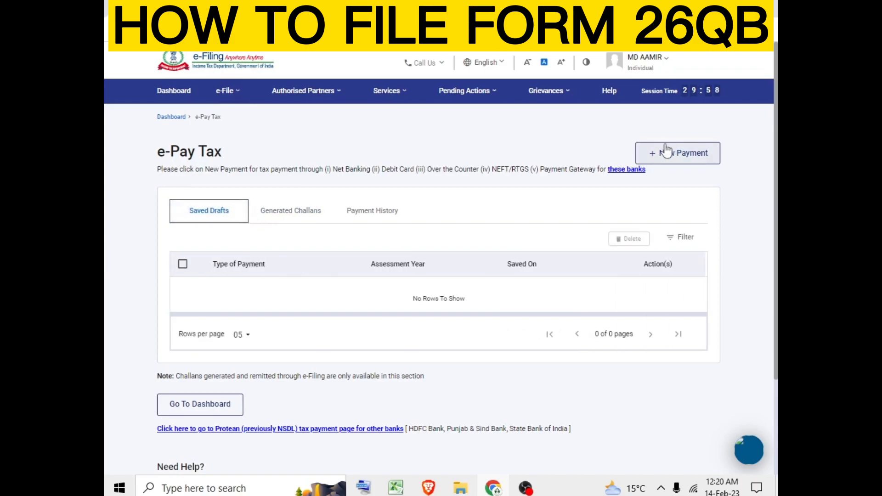
left_click(666, 150)
left_click(497, 411)
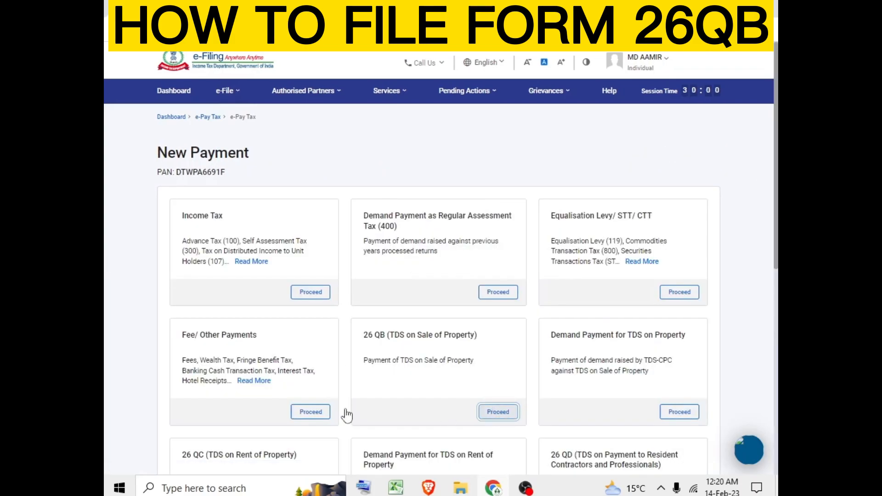
Step: Try Non Resident as the seller's residential status, dismiss the notice, and set the status to Resident
scroll(328, 311, "down", 4)
scroll(327, 311, "up", 4)
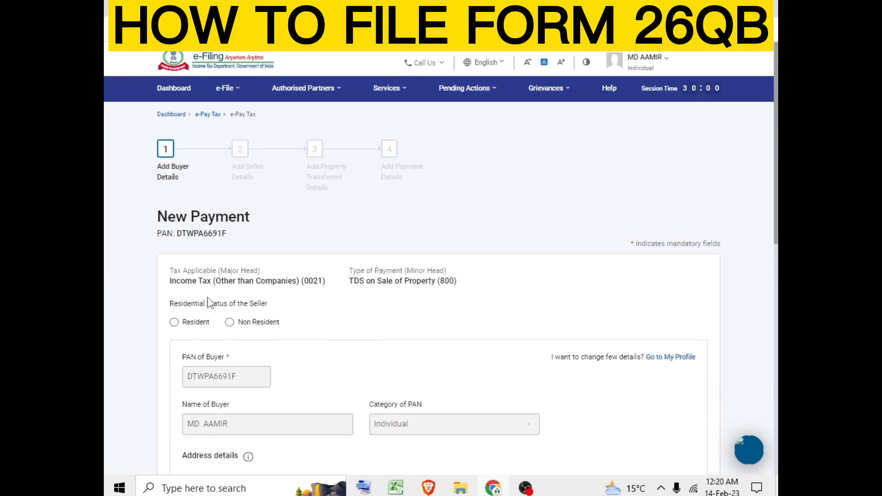
scroll(311, 270, "down", 9)
scroll(410, 338, "up", 10)
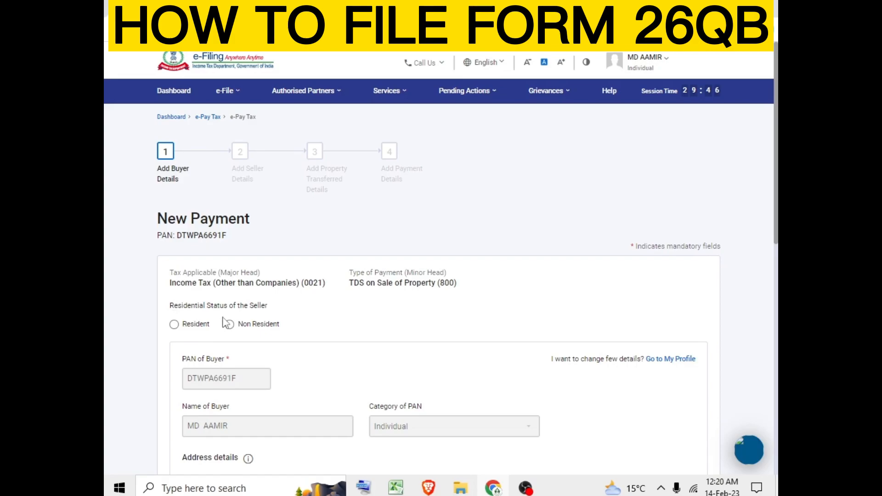
left_click(175, 329)
left_click(230, 324)
left_click(555, 217)
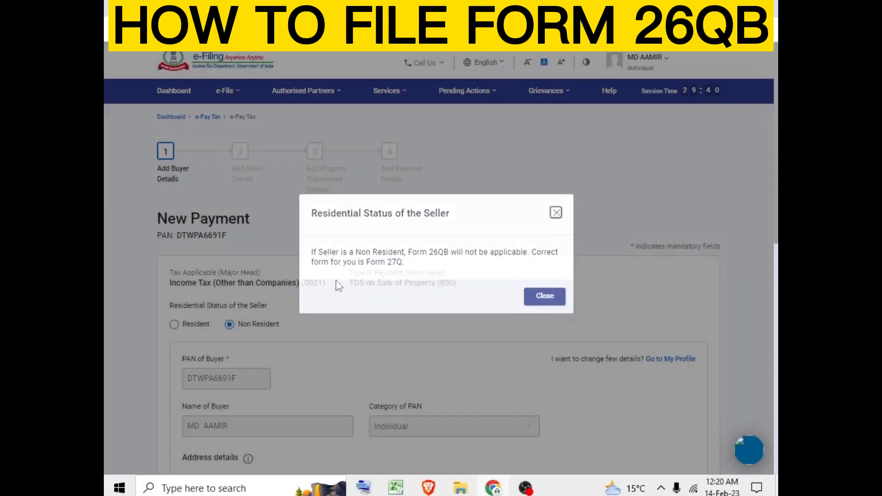
left_click(174, 325)
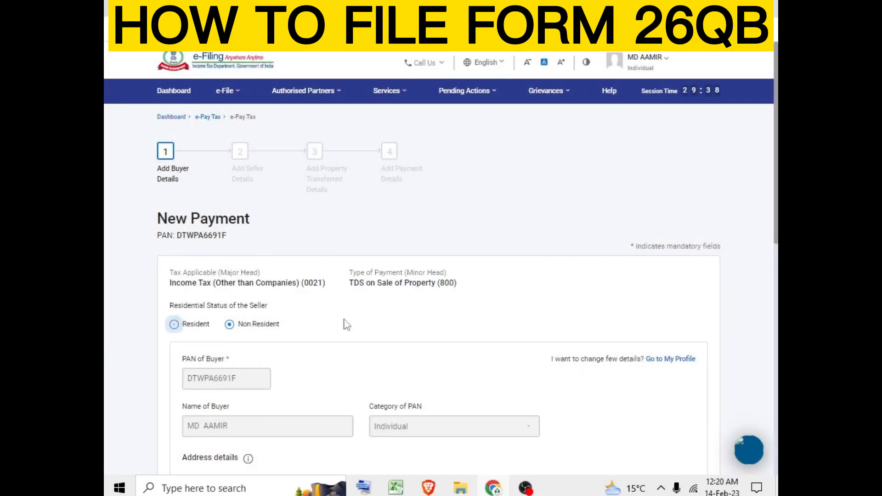
Step: Answer No to whether there is more than one buyer and continue to the seller details
scroll(396, 289, "down", 10)
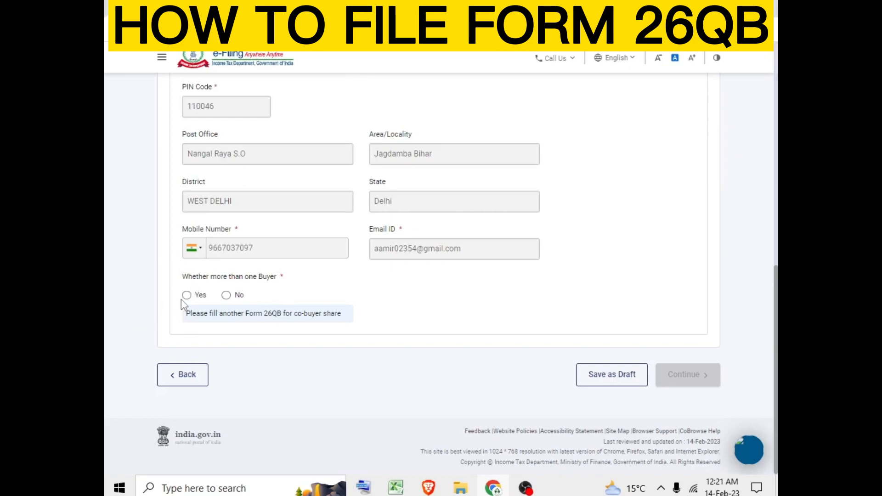
left_click(226, 296)
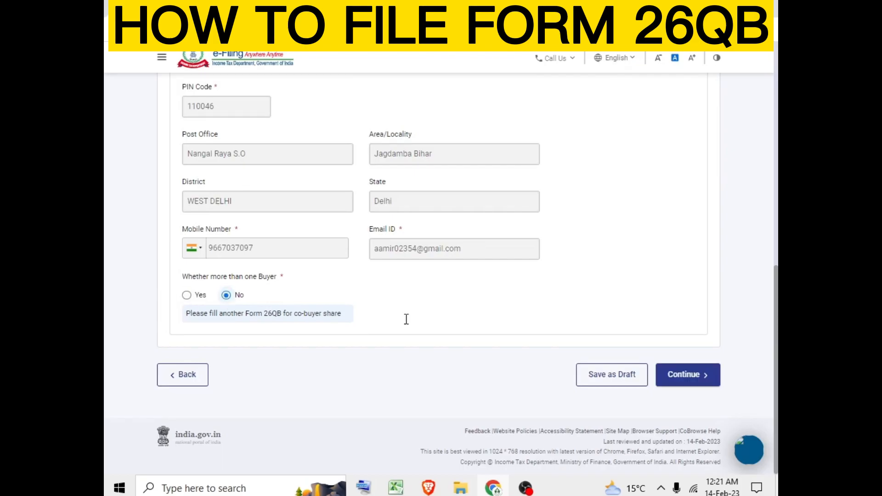
left_click(680, 373)
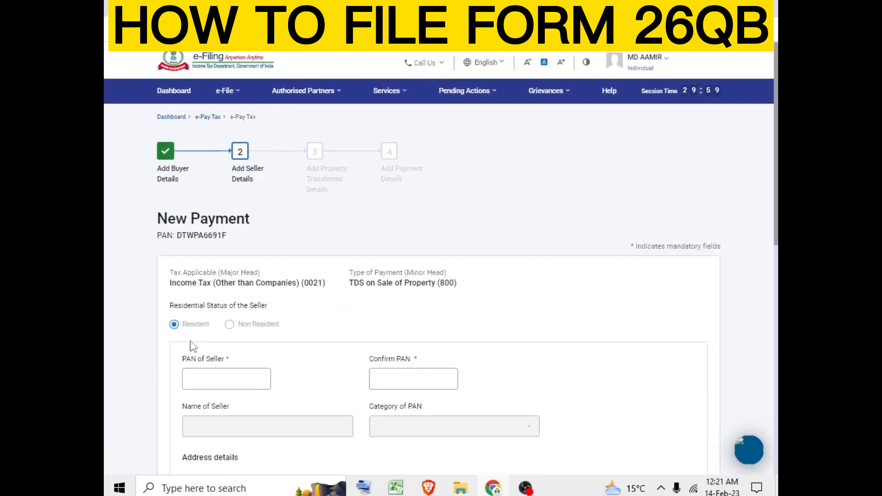
Step: Look through the seller details fields, from the seller's PAN and its confirmation to the address, contact and co-seller question
scroll(224, 334, "down", 3)
left_click(207, 266)
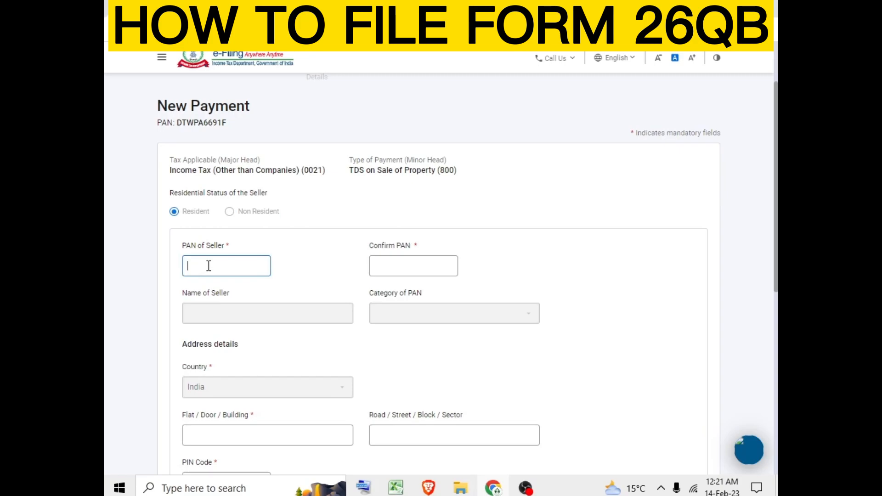
left_click(396, 266)
scroll(260, 348, "down", 2)
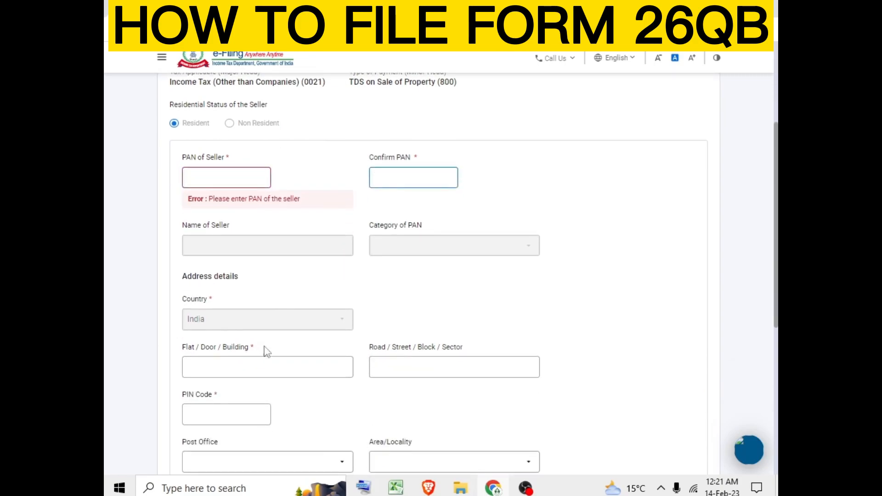
scroll(256, 338, "down", 4)
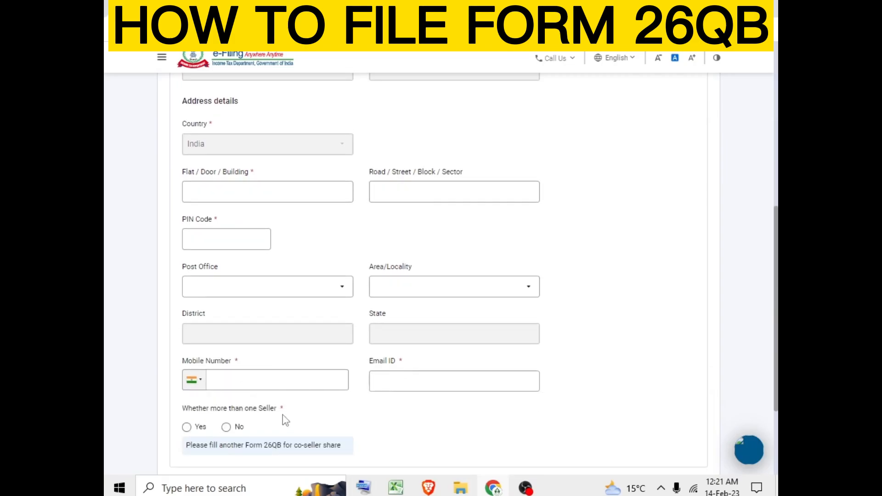
scroll(284, 420, "up", 8)
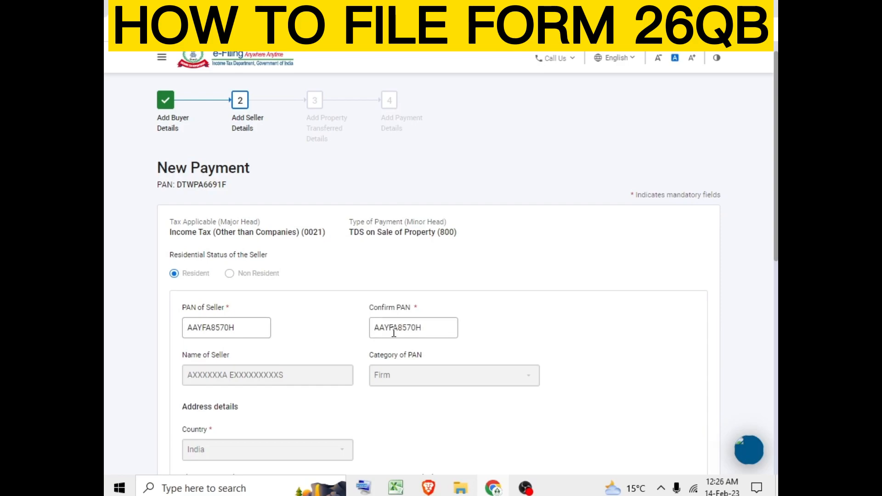
Step: Review the seller's PAN and address details, opening the post office and area/locality choices and keeping the already selected options
scroll(341, 309, "down", 2)
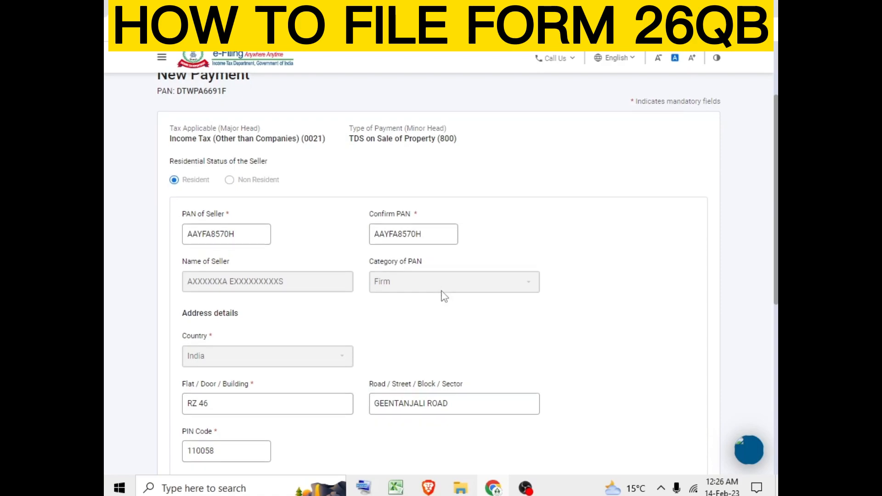
scroll(440, 297, "down", 2)
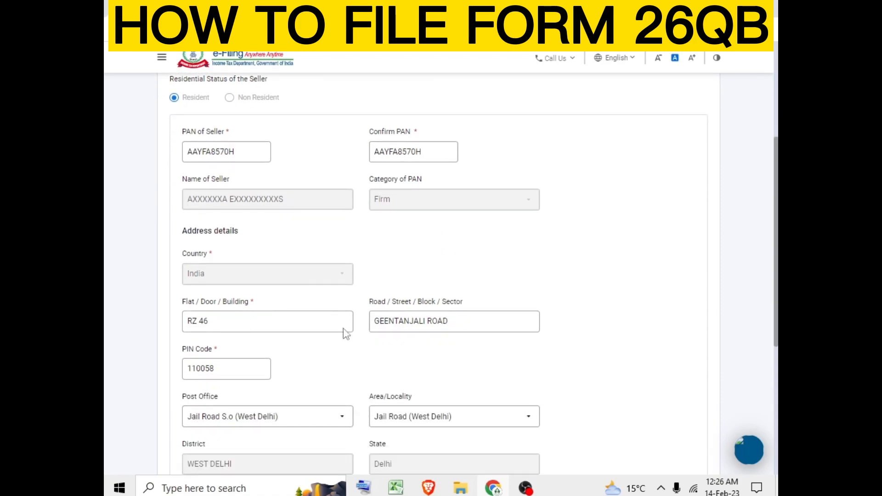
scroll(321, 330, "down", 2)
scroll(243, 376, "down", 3)
scroll(197, 339, "up", 3)
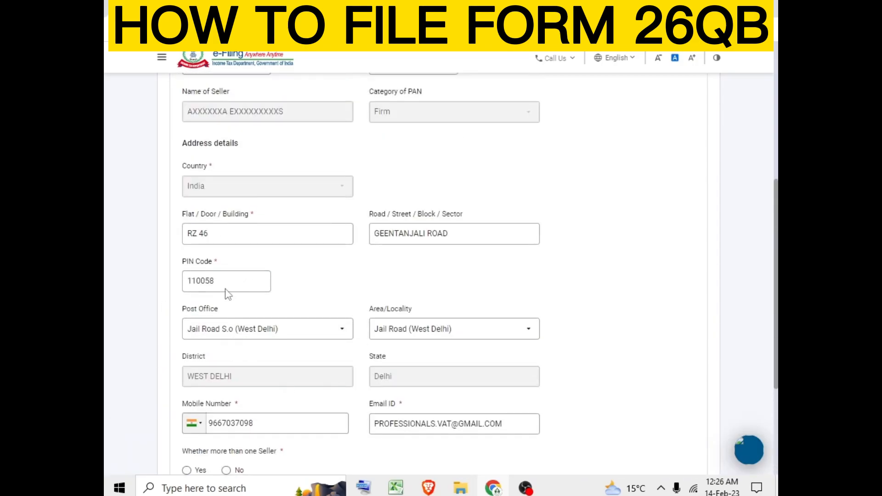
left_click(304, 331)
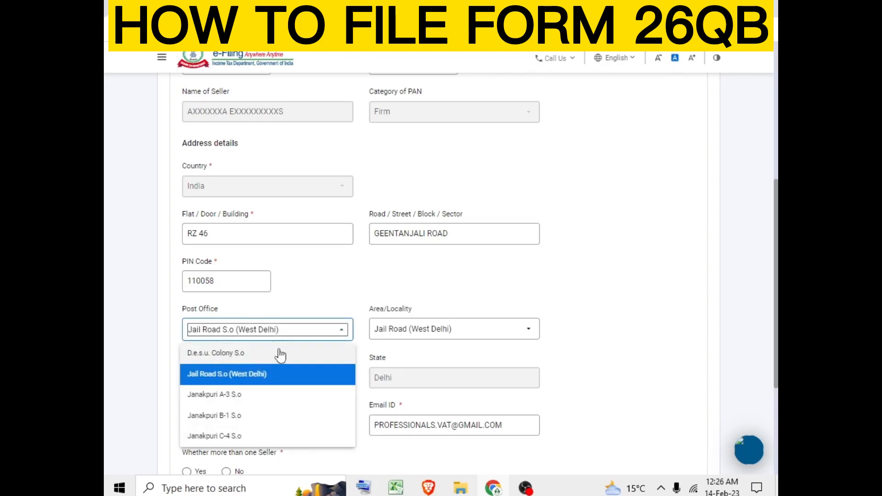
left_click(259, 372)
left_click(420, 328)
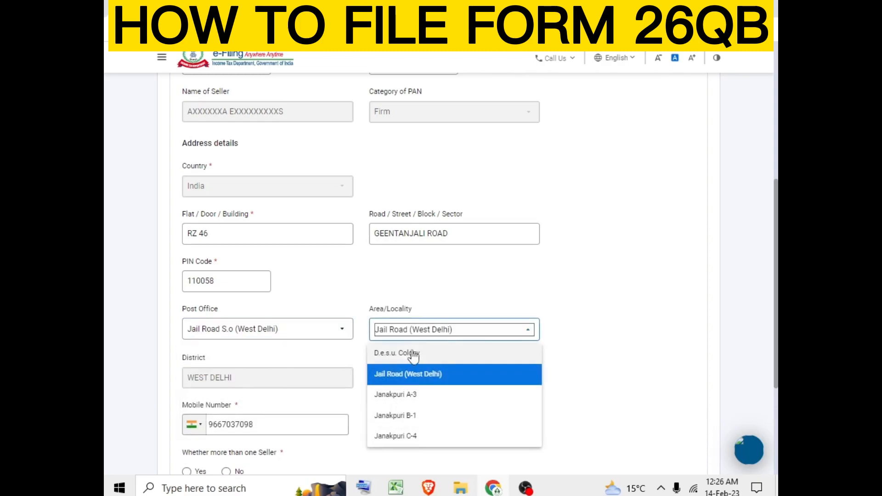
left_click(408, 375)
Step: Answer the question about more than one seller, trying both Yes and No and settling on No
scroll(257, 407, "down", 2)
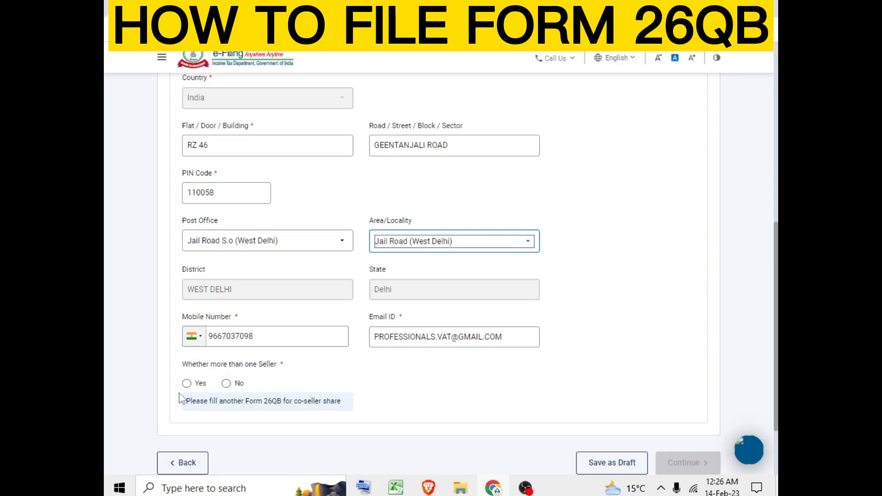
left_click(200, 390)
left_click(226, 382)
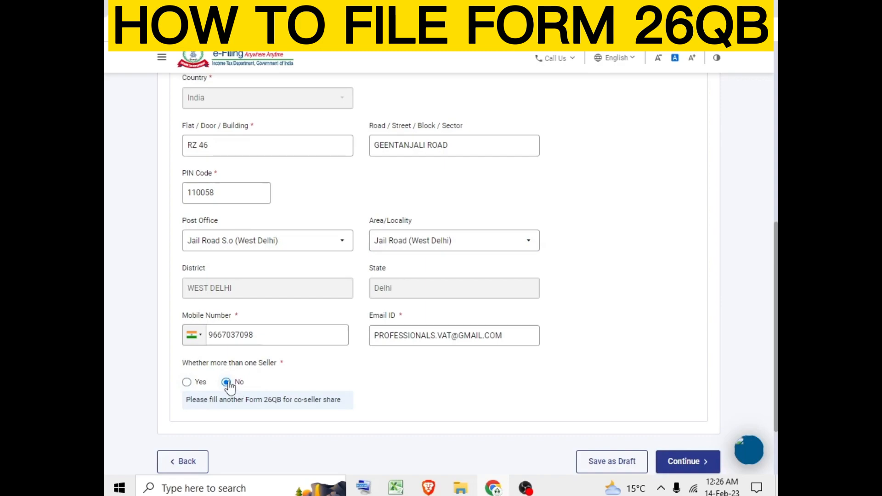
left_click(186, 382)
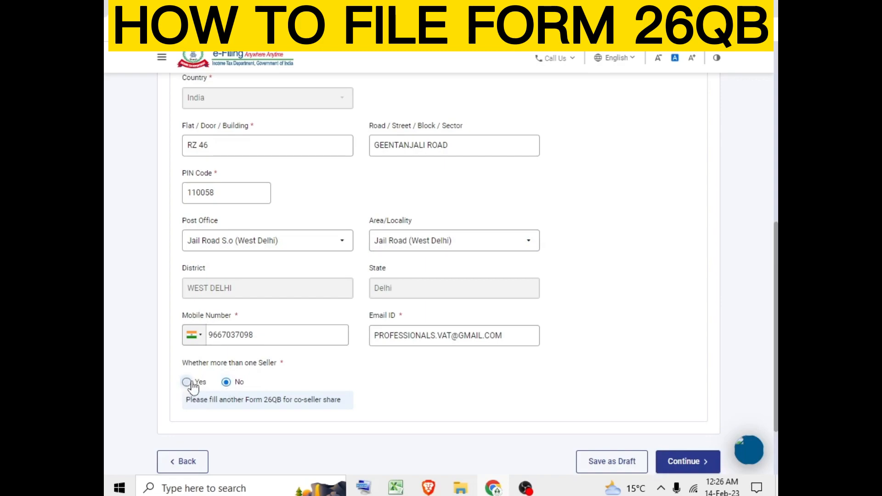
left_click(224, 384)
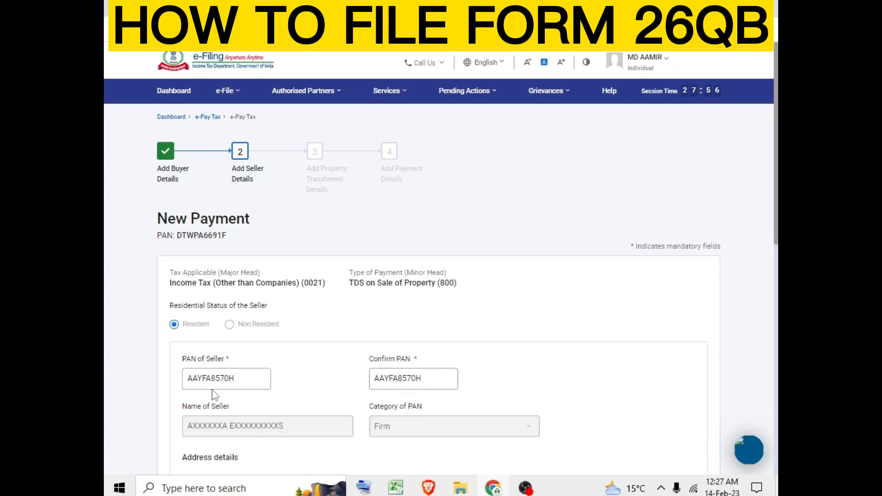
Step: Recheck the seller's details from the PAN down to the post office and area/locality, keeping the same address options
scroll(281, 346, "down", 2)
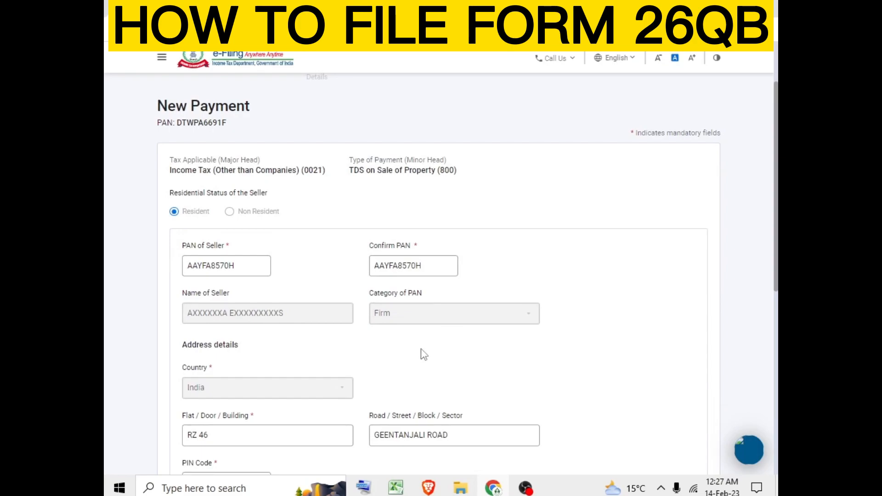
scroll(417, 341, "down", 2)
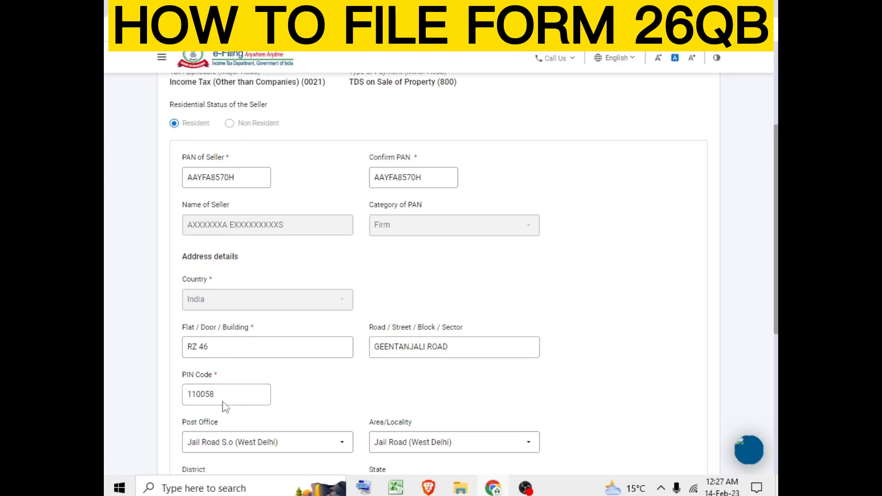
left_click(264, 442)
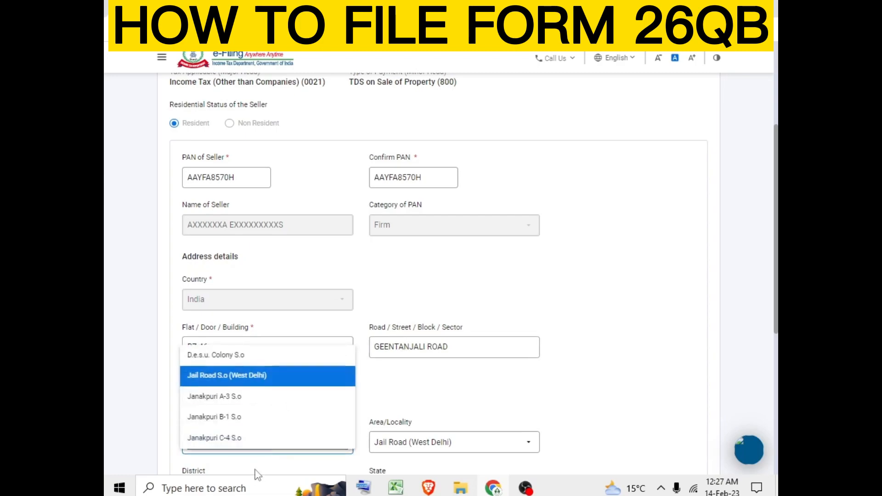
left_click(266, 376)
scroll(292, 374, "down", 2)
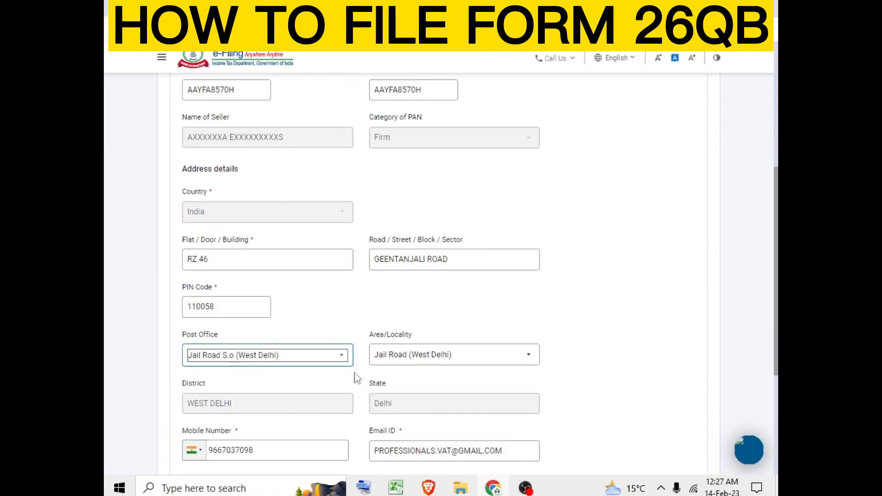
left_click(270, 362)
left_click(249, 397)
left_click(404, 359)
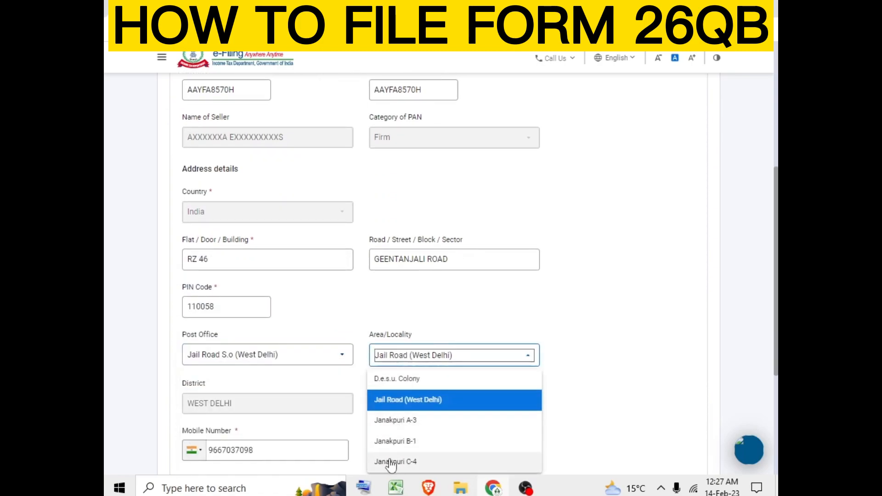
left_click(409, 398)
Step: Check the seller's mobile number and email ID, down to the end of the seller details form
scroll(458, 281, "down", 2)
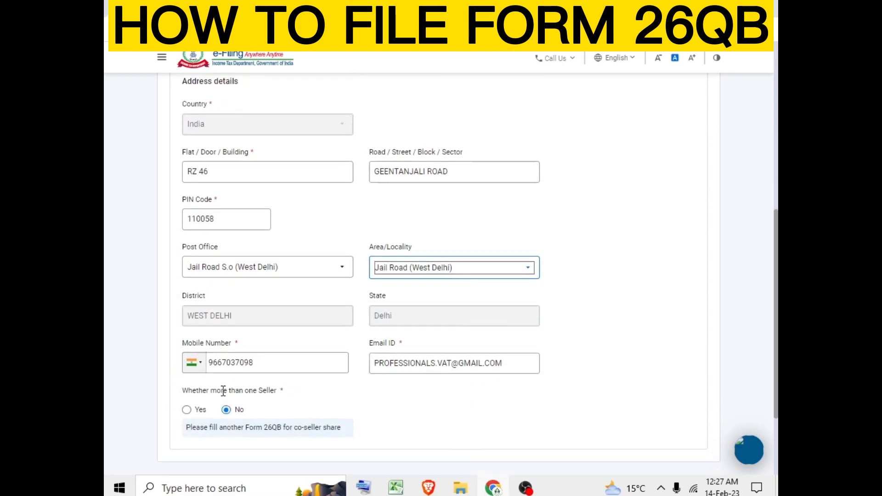
double_click(267, 362)
left_click_drag(502, 360, 385, 365)
scroll(460, 317, "down", 2)
left_click(549, 319)
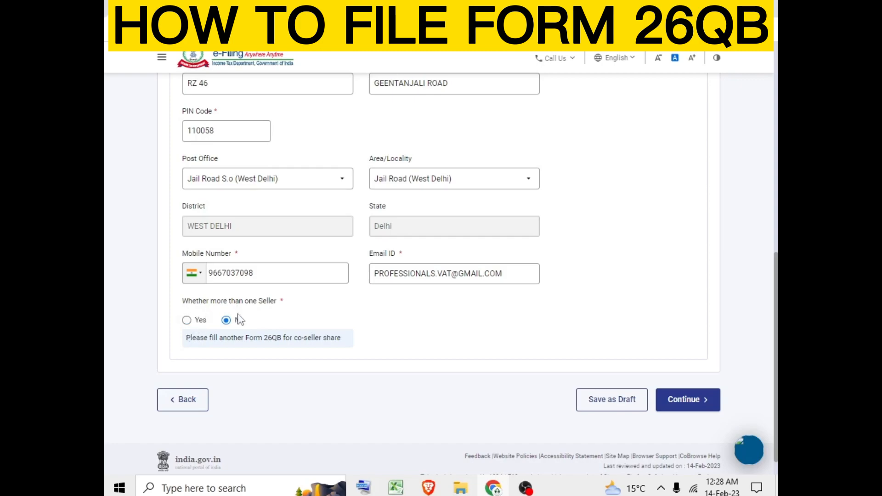
Step: Compare Yes and No for more than one seller, keep No, and continue to the property transferred details
left_click(193, 320)
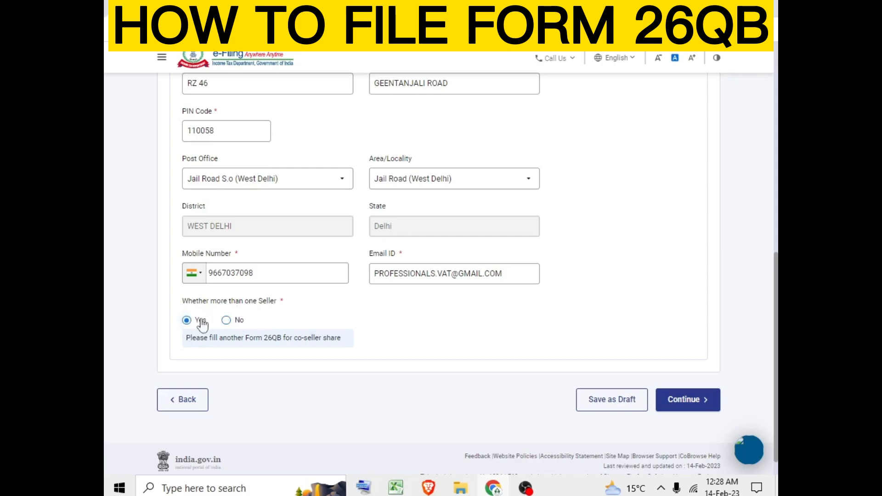
left_click(227, 321)
left_click(186, 321)
left_click(225, 321)
left_click(664, 407)
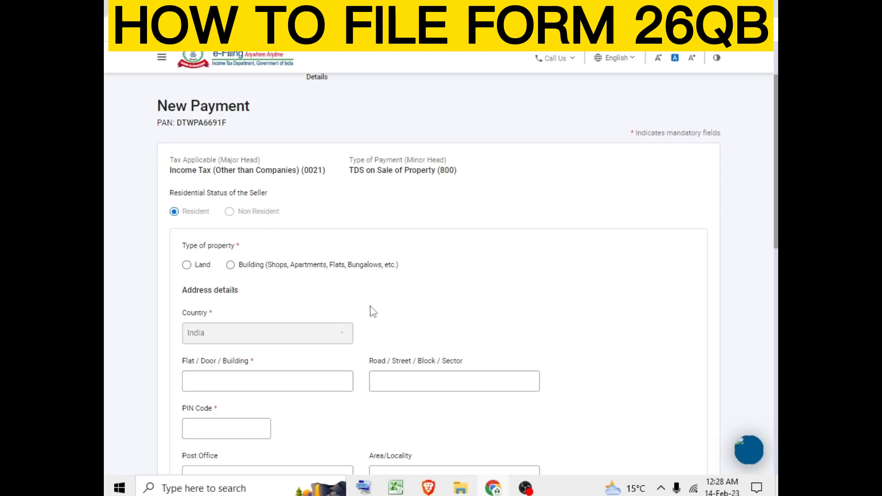
Step: Try both property types and set the type of property to Building (Shops, Apartments, Flats, Bungalows, etc.)
left_click_drag(190, 247, 212, 246)
left_click(230, 266)
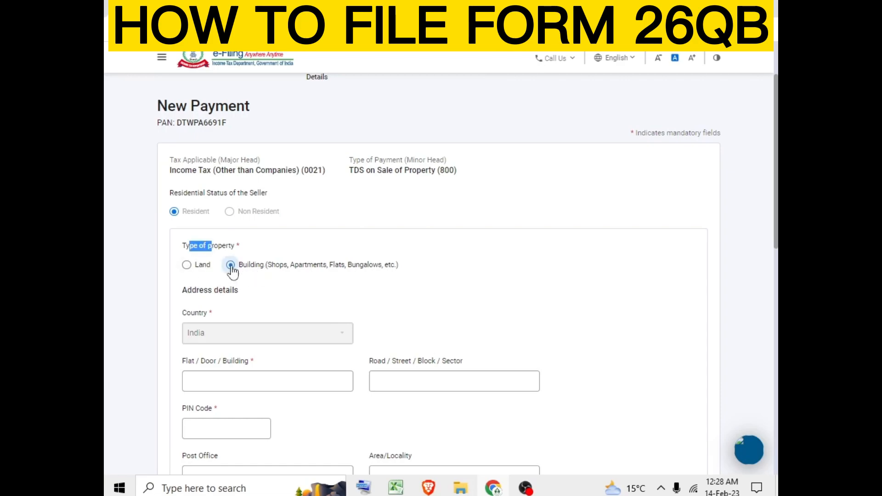
left_click(186, 266)
left_click(230, 266)
left_click(188, 266)
left_click(232, 268)
Step: Select the property's post office and area/locality for its PIN code in the address details
scroll(294, 271, "down", 2)
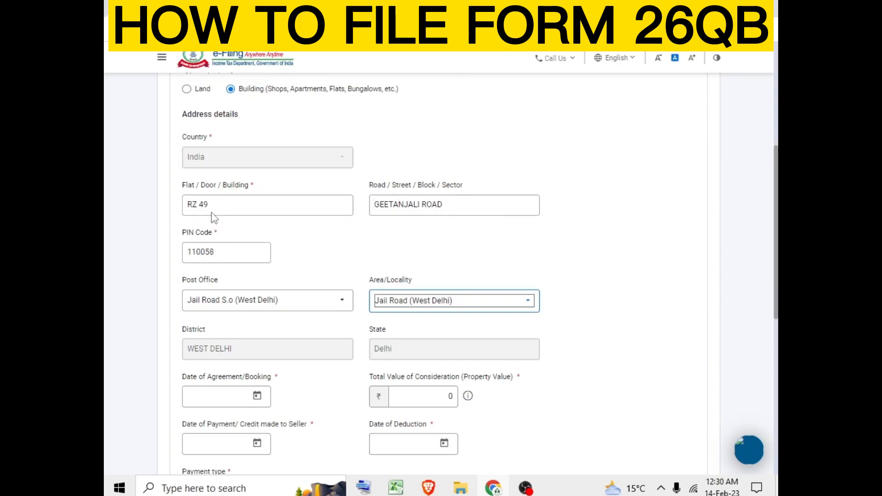
left_click(243, 315)
left_click(232, 344)
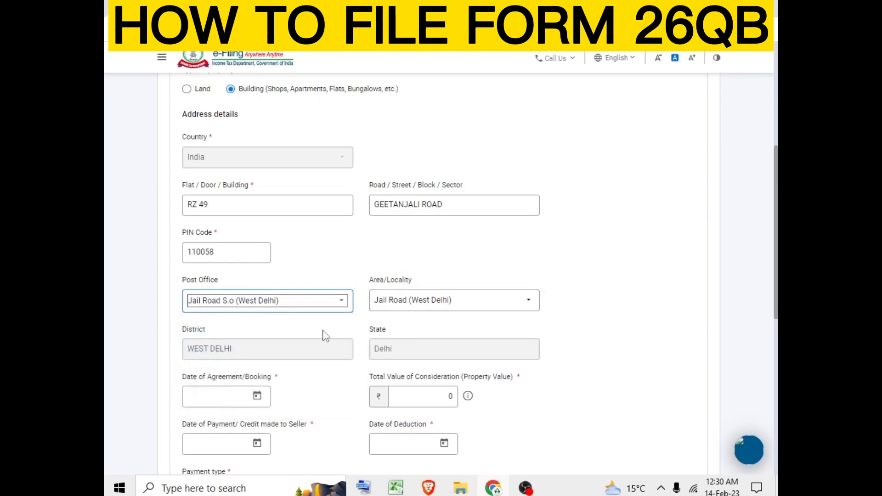
left_click(404, 303)
left_click(416, 346)
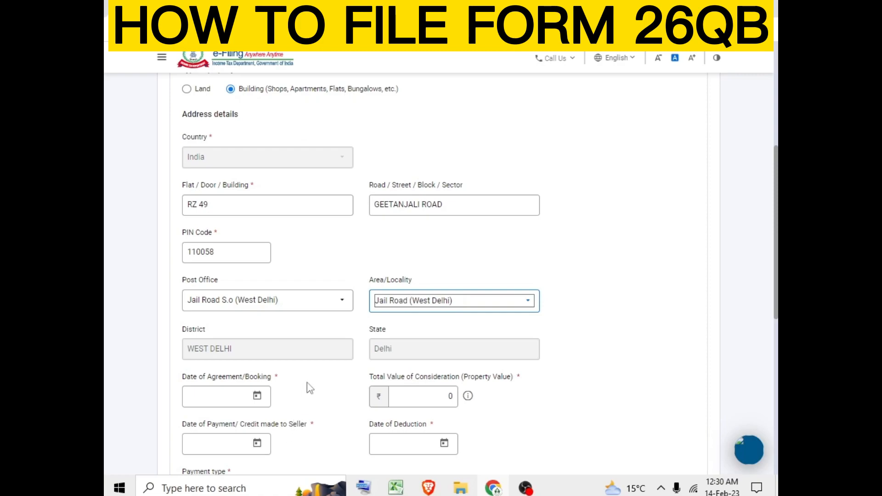
Step: Set the property's date of agreement/booking to 10-Feb-2023
scroll(315, 336, "down", 2)
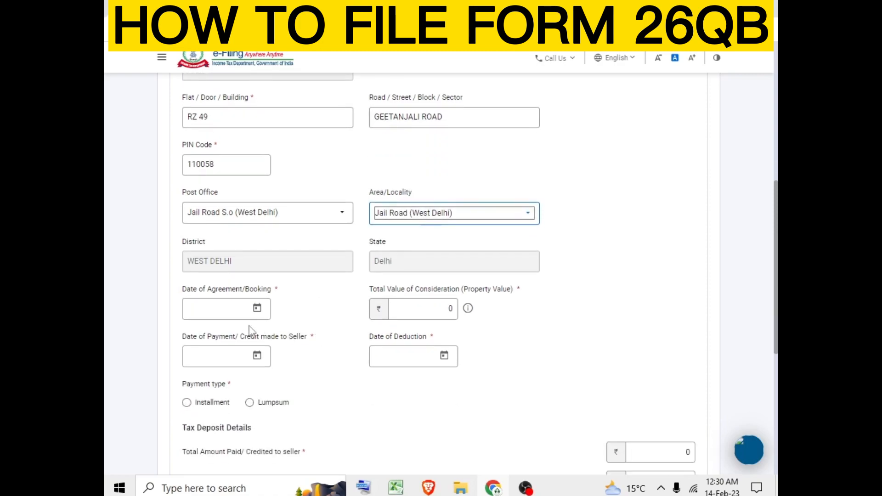
left_click_drag(191, 288, 267, 286)
left_click(318, 310)
left_click_drag(183, 287, 270, 287)
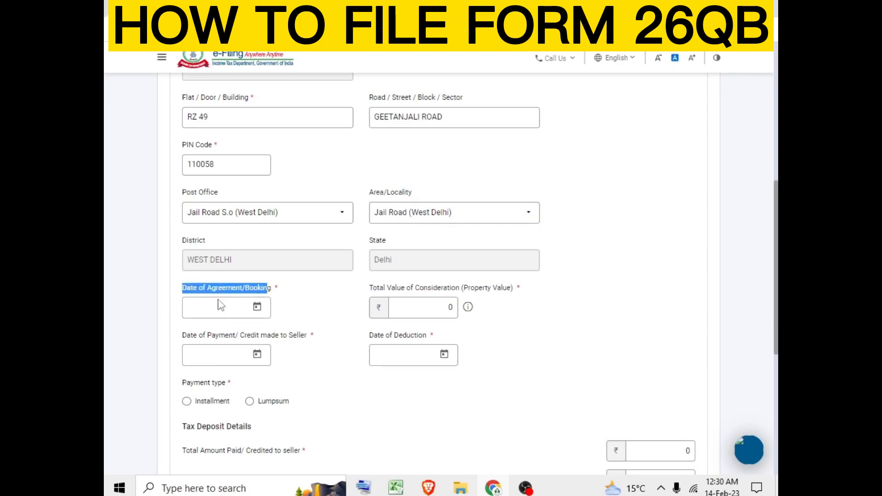
left_click(296, 311)
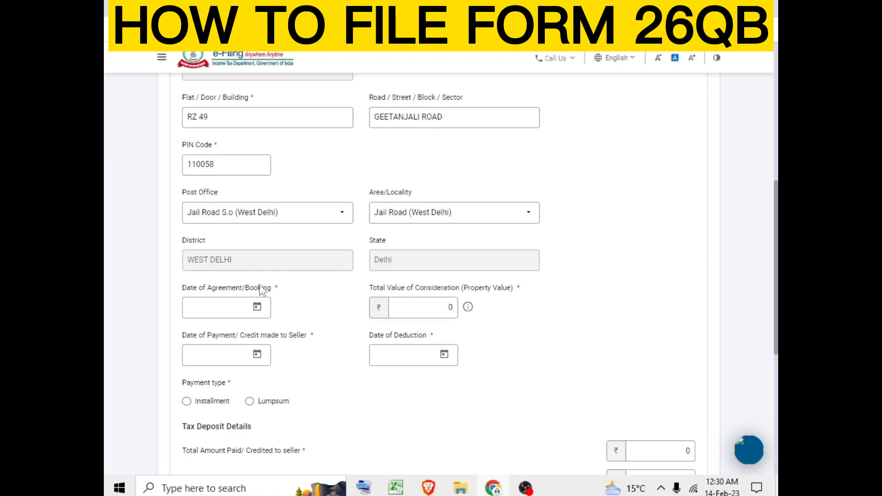
left_click_drag(186, 288, 261, 288)
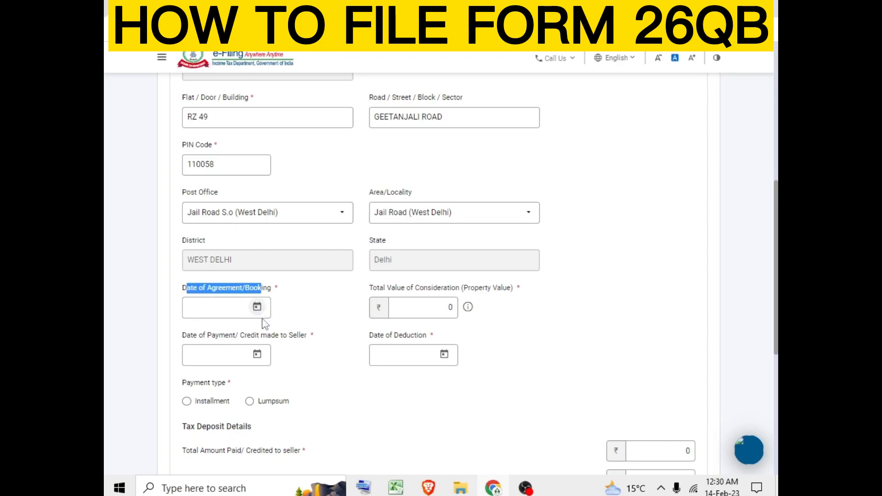
left_click(257, 307)
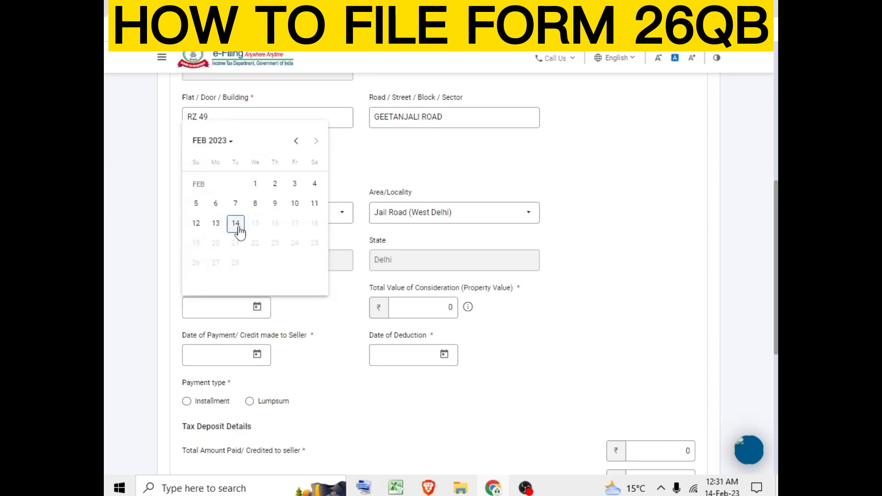
left_click(295, 204)
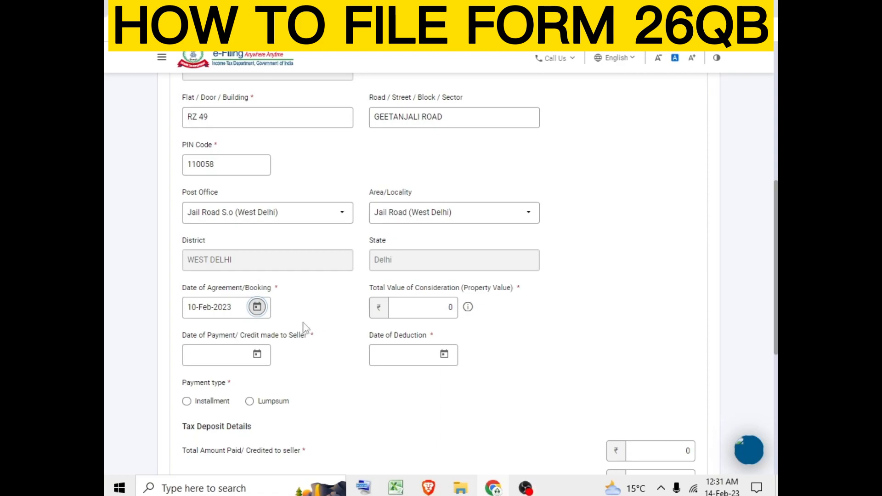
Step: Enter 52,00,000 as the total value of consideration and set the date of payment/credit made to the seller to 13-Feb-2023
left_click(403, 310)
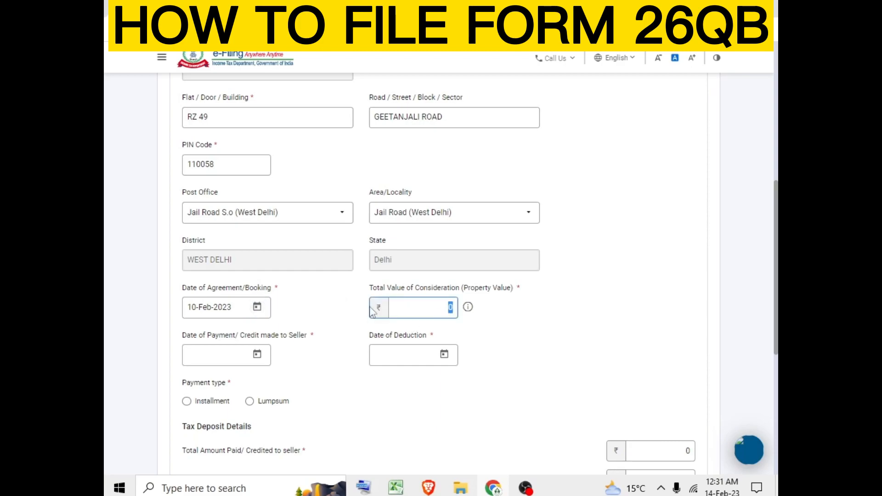
double_click(450, 307)
double_click(480, 288)
left_click(436, 306)
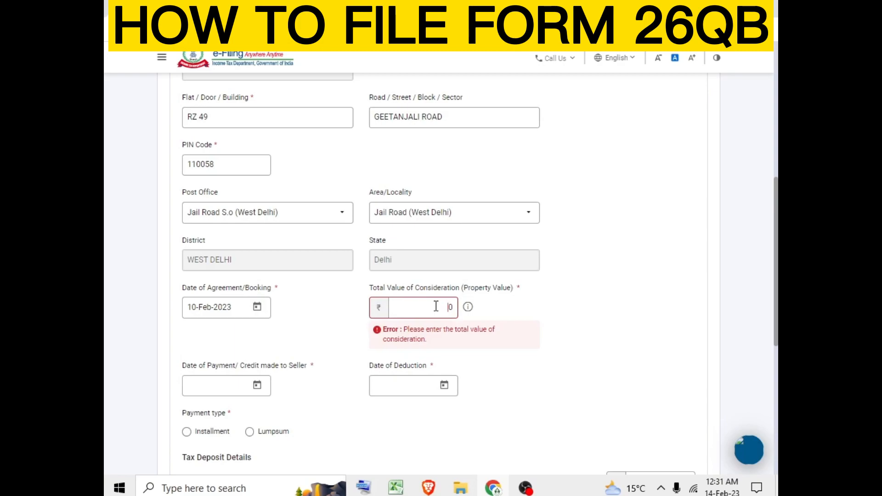
double_click(450, 306)
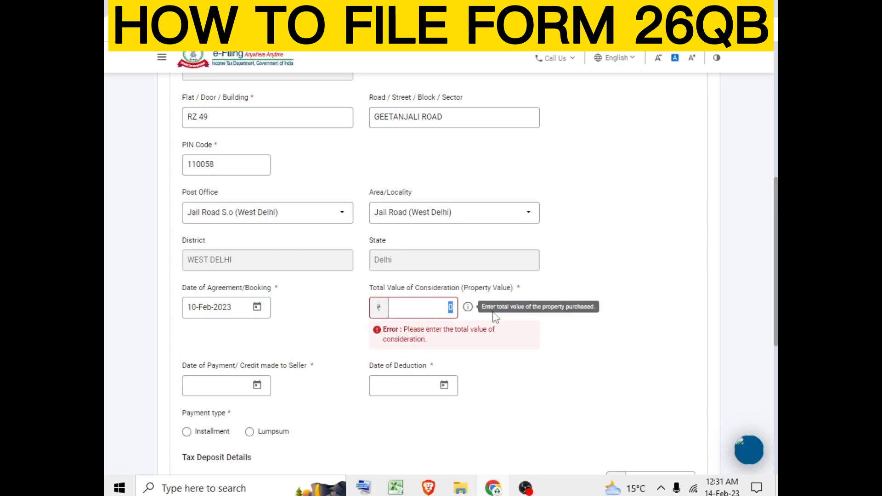
type("50")
key("BackSpace")
type("2,00,0")
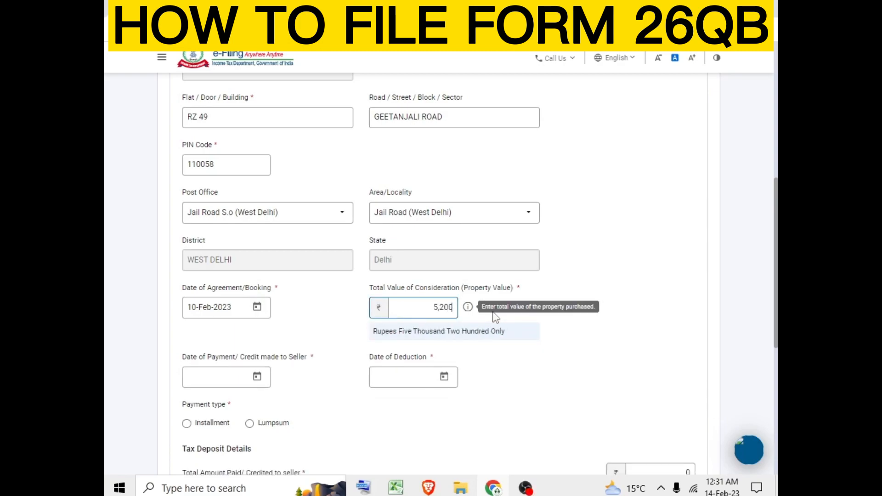
type("00")
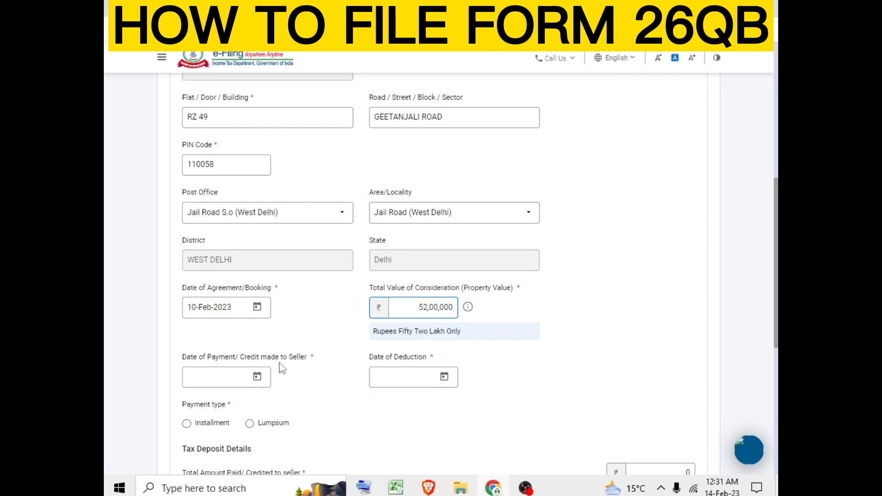
left_click(257, 377)
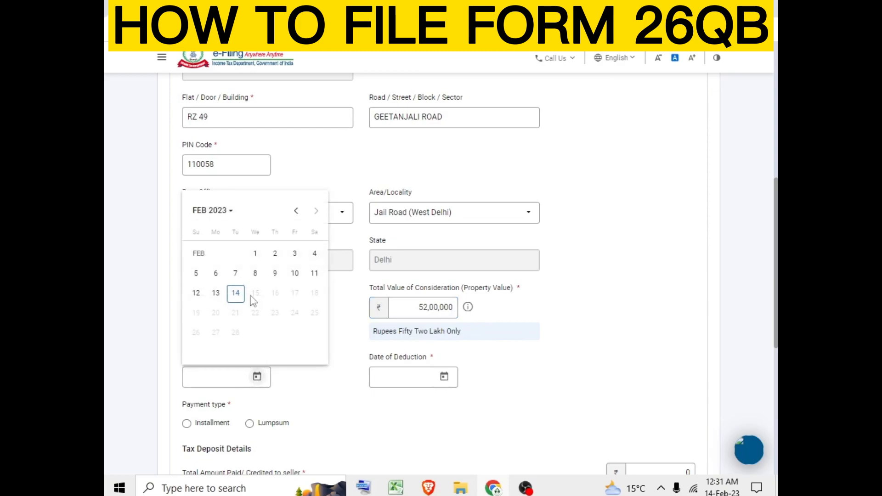
left_click(215, 294)
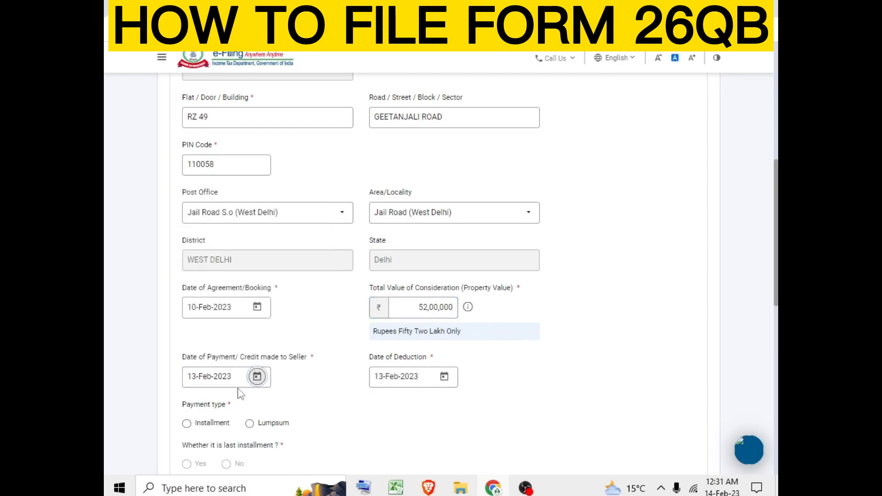
Step: Check the date of deduction and total consideration value, and set the payment type to Lumpsum
left_click_drag(371, 357, 422, 357)
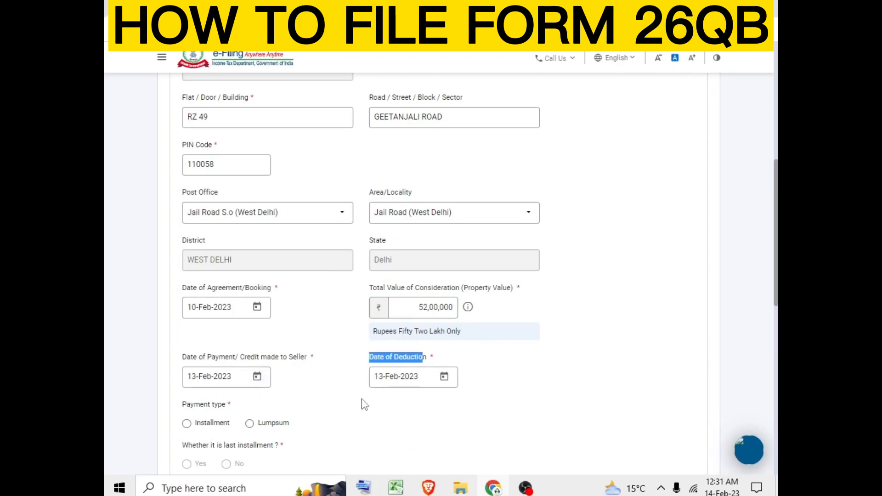
scroll(365, 397, "down", 2)
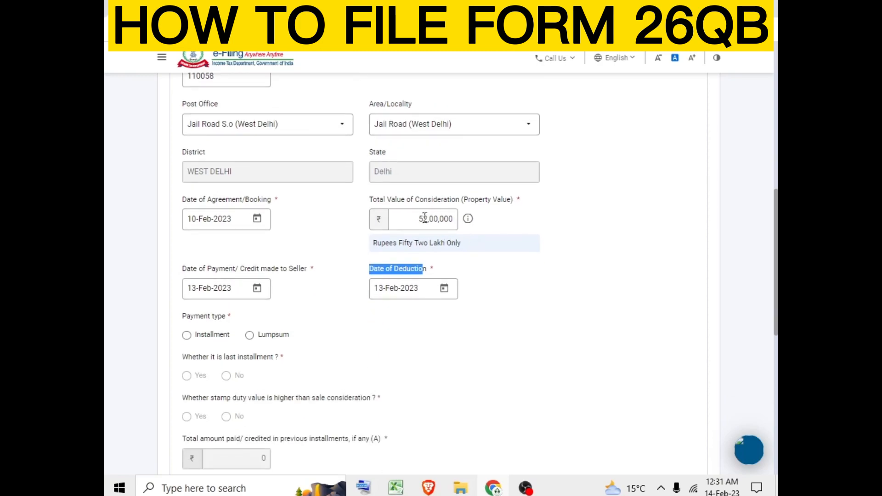
left_click_drag(416, 218, 454, 216)
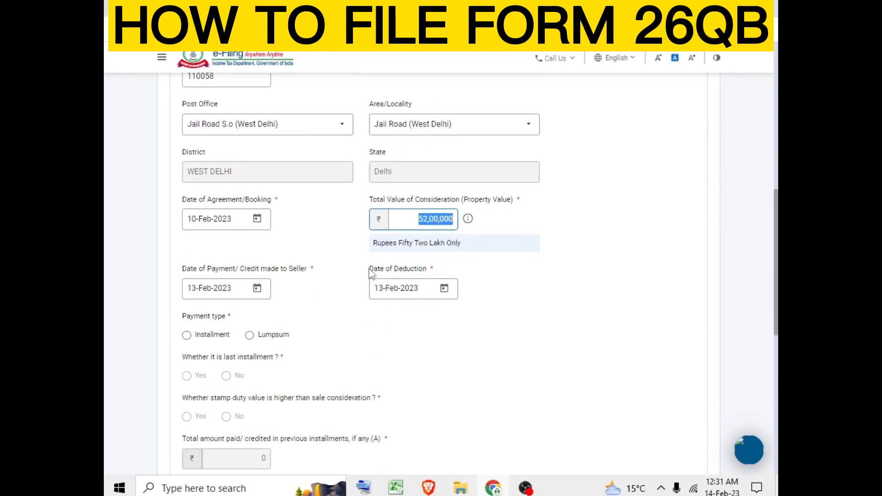
left_click_drag(370, 268, 413, 270)
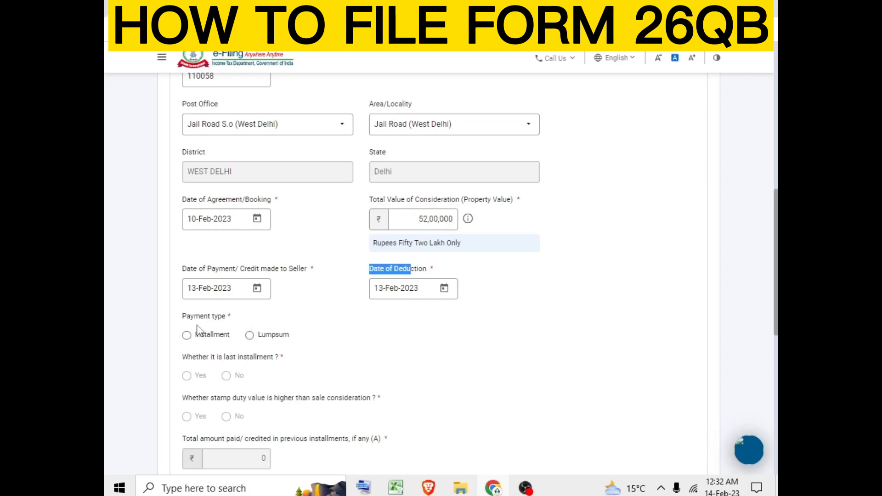
left_click(250, 337)
Step: Enter 52,00,000 as the amount paid/credited currently to the seller
scroll(216, 390, "down", 4)
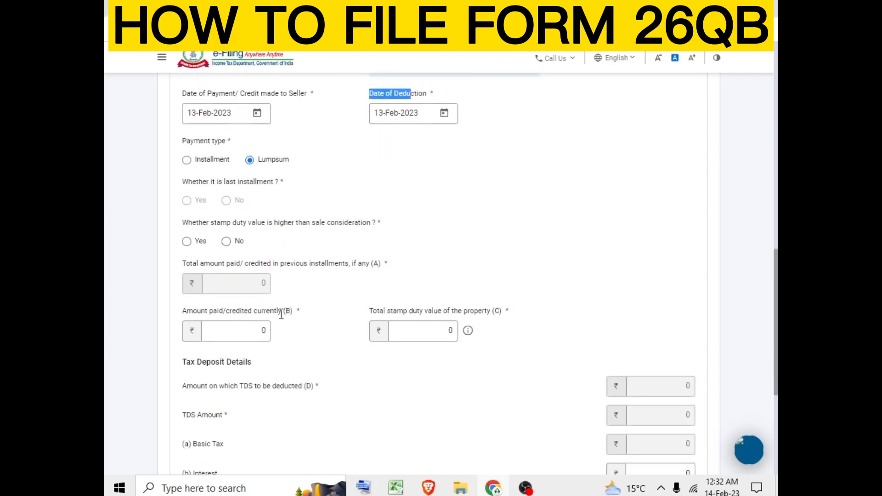
scroll(282, 314, "up", 2)
scroll(212, 392, "down", 2)
left_click(262, 331)
type("5,20,0")
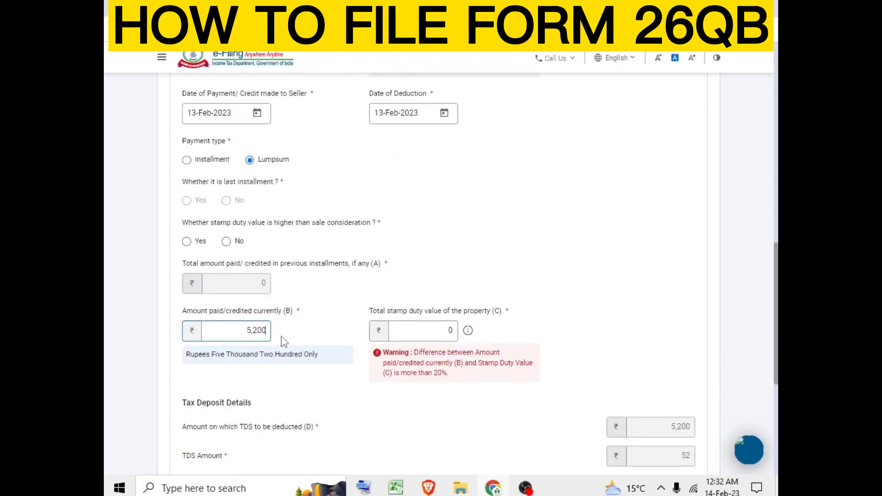
type("00")
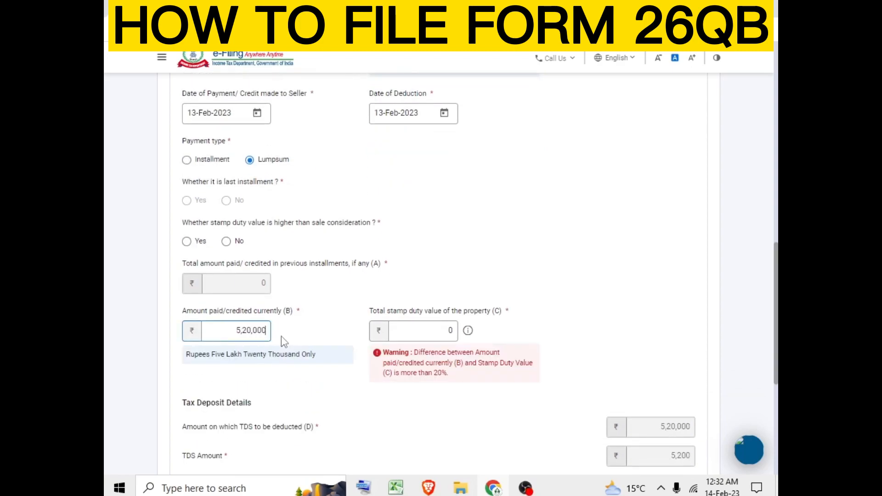
left_click(360, 247)
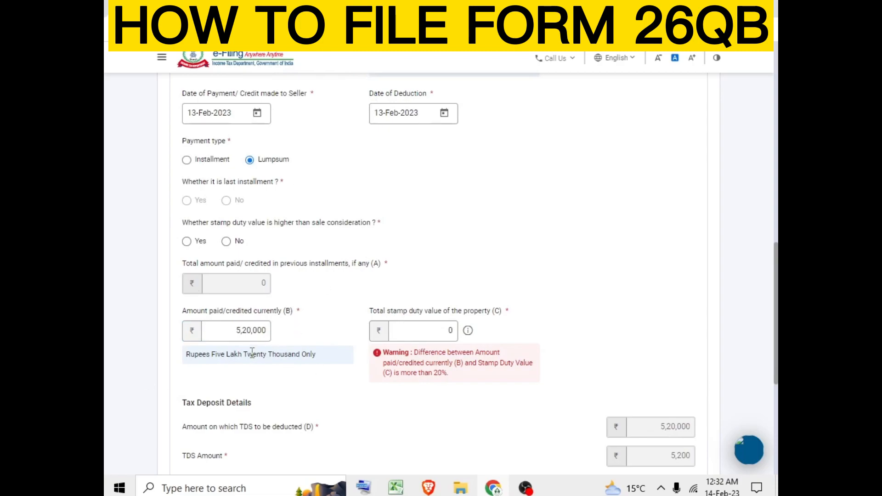
left_click(268, 333)
type("0")
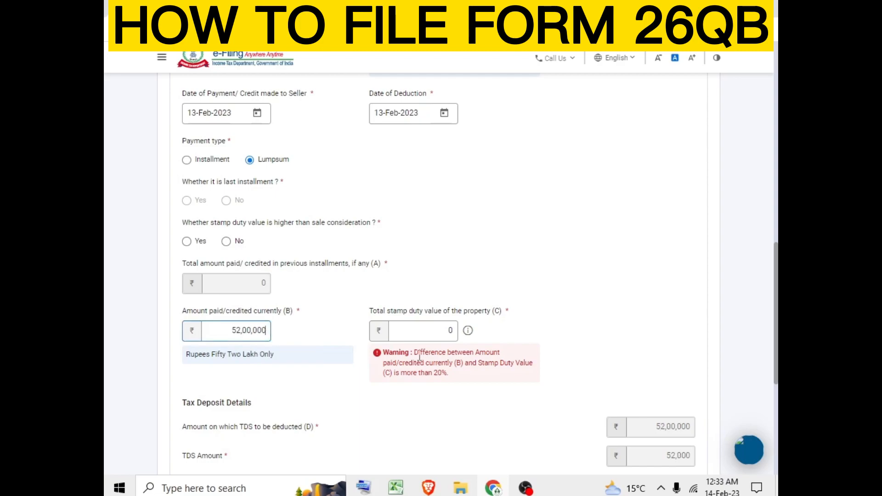
Step: Enter 52,00,000 as the total stamp duty value of the property
left_click_drag(377, 311, 399, 315)
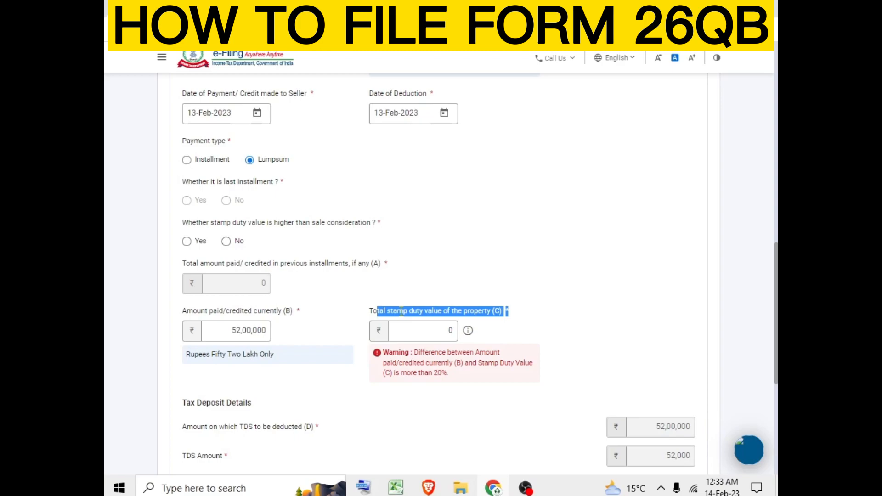
double_click(443, 327)
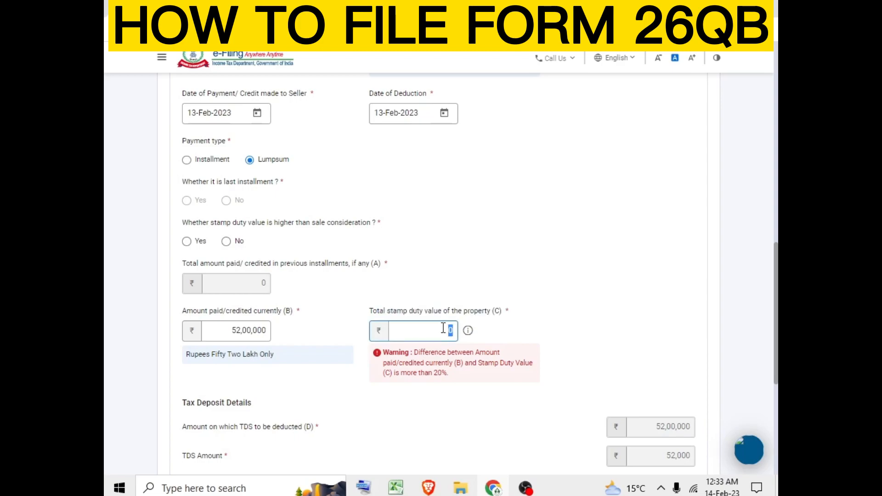
type("52,")
type("00")
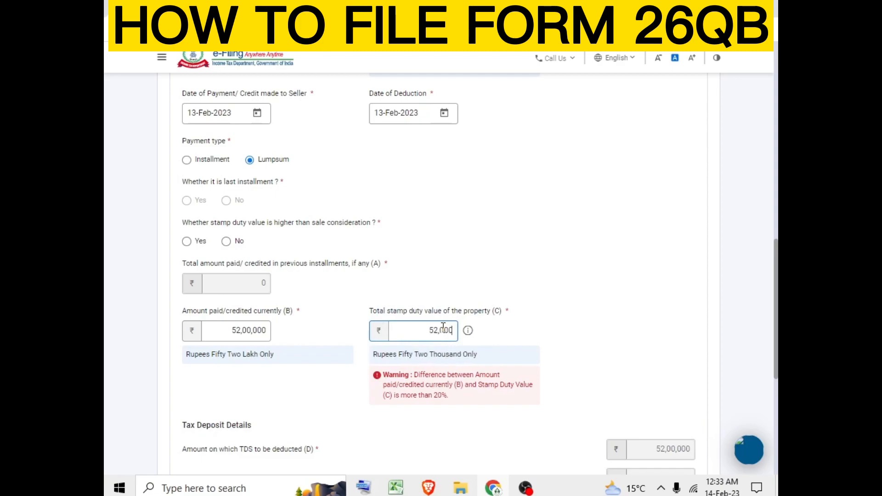
type(",000")
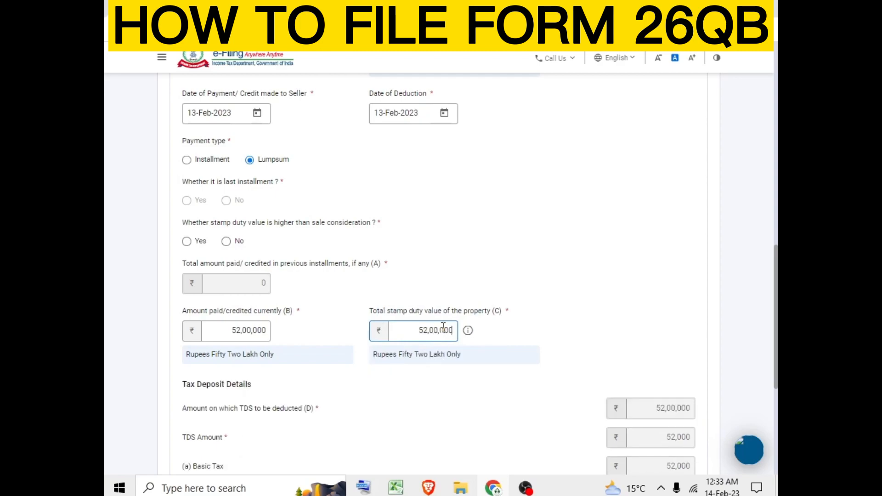
Step: Examine the tax deposit details, including the TDS amount, basic tax, interest and fee under section 234E
scroll(472, 308, "down", 2)
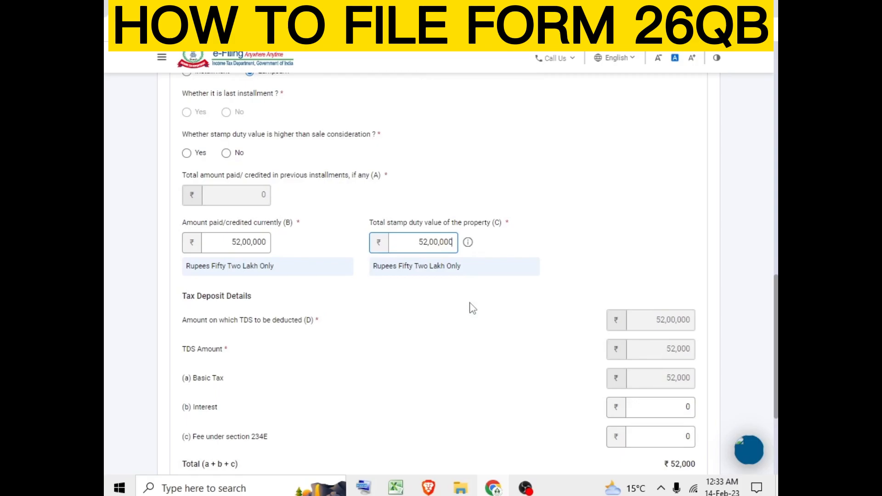
scroll(472, 308, "down", 2)
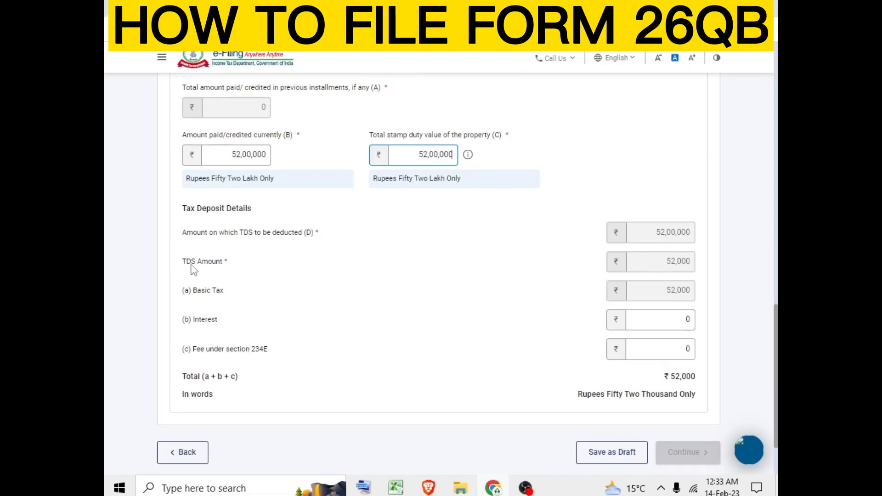
left_click(189, 319)
triple_click(197, 348)
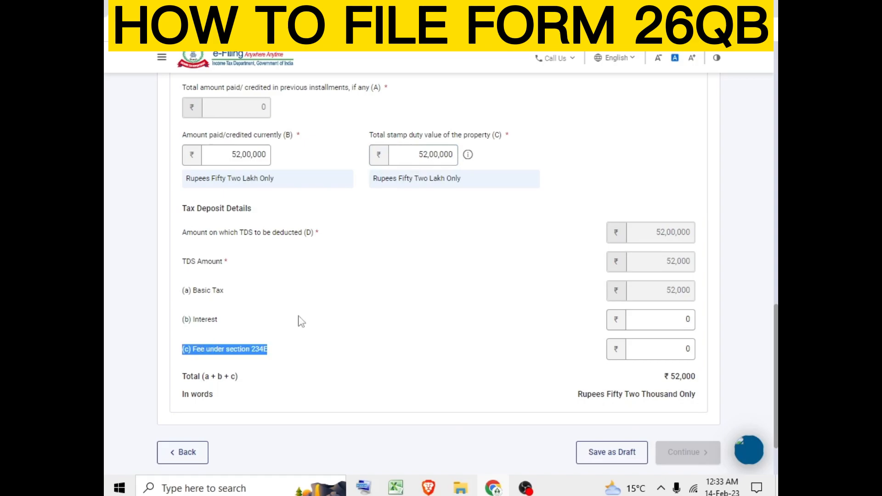
scroll(273, 311, "up", 6)
scroll(276, 324, "down", 8)
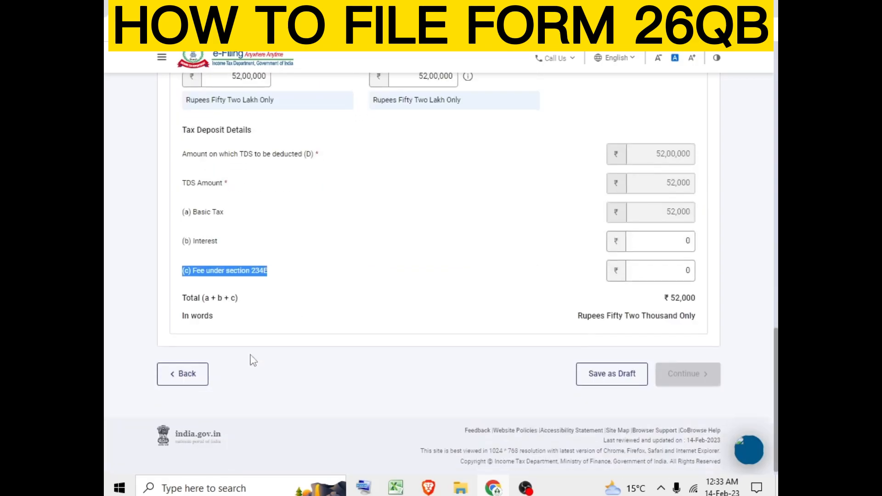
double_click(196, 242)
left_click_drag(201, 271, 261, 271)
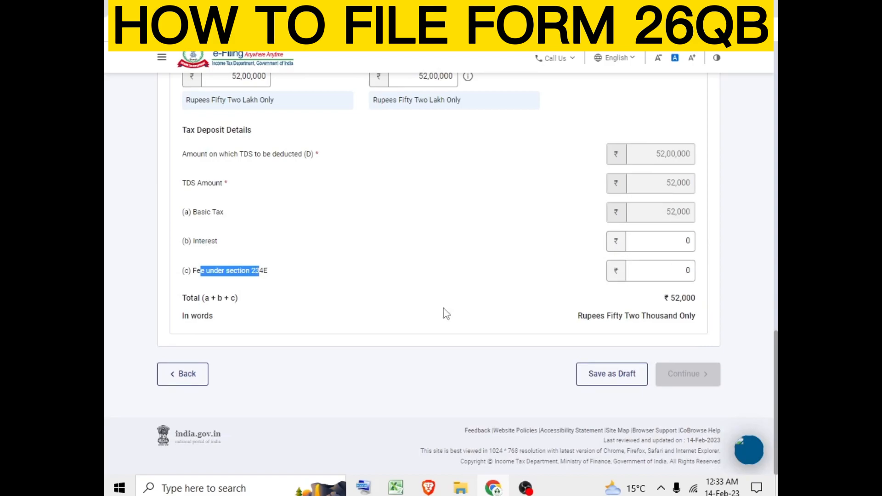
Step: Answer No to whether the stamp duty value is higher than the sale consideration
scroll(387, 339, "up", 6)
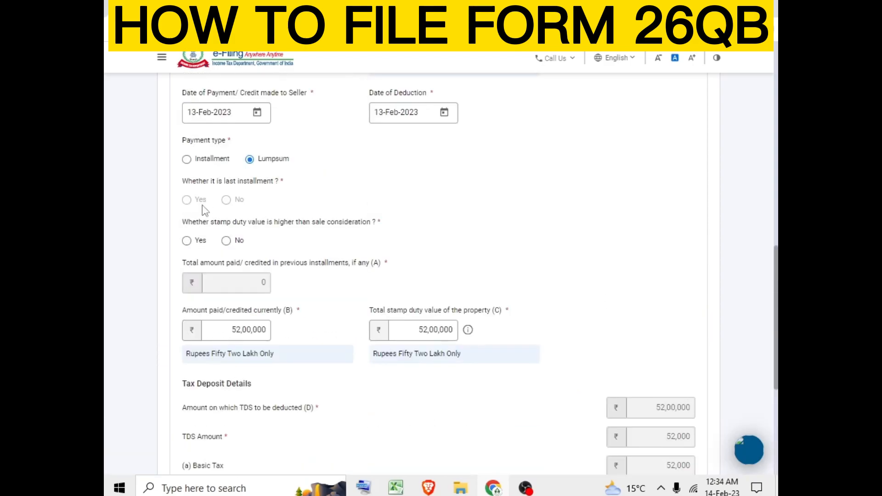
left_click_drag(192, 224, 328, 233)
left_click(330, 233)
left_click_drag(316, 223, 362, 222)
double_click(300, 294)
left_click(305, 268)
left_click(231, 241)
Step: Continue from the property details to the payment details and decline the browser's offer to save the address
scroll(281, 236, "down", 5)
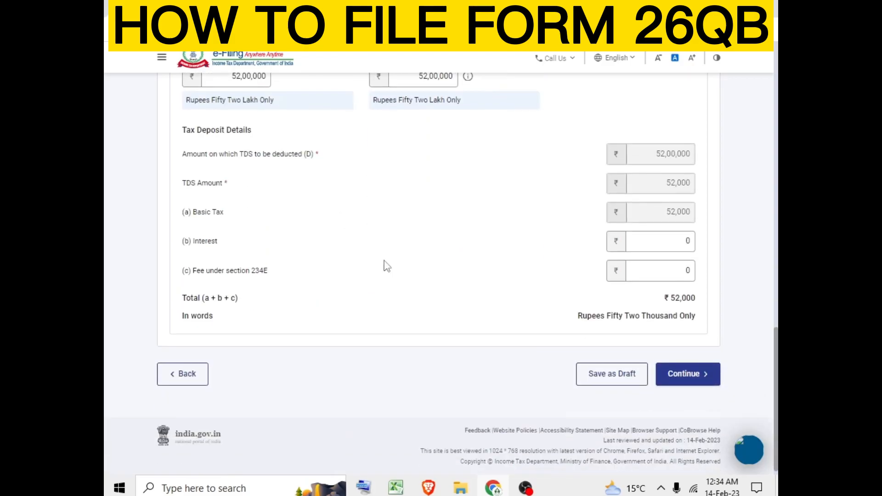
left_click(684, 375)
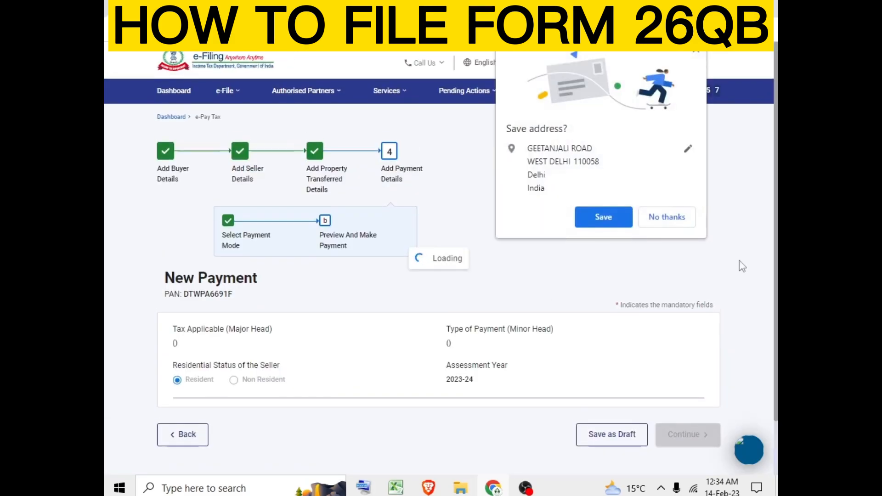
left_click(652, 218)
Step: Compare the available payment modes, choose Net Banking with Kotak Mahindra Bank, and continue to the payment preview
scroll(258, 271, "down", 4)
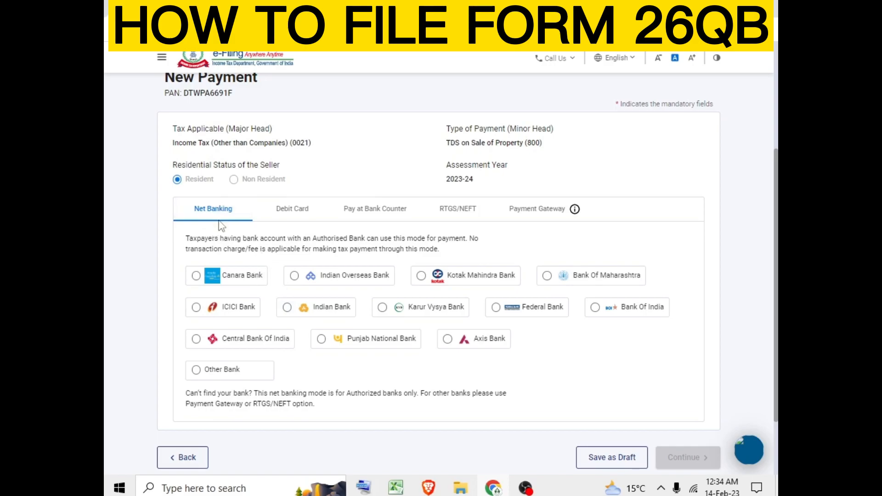
left_click(274, 215)
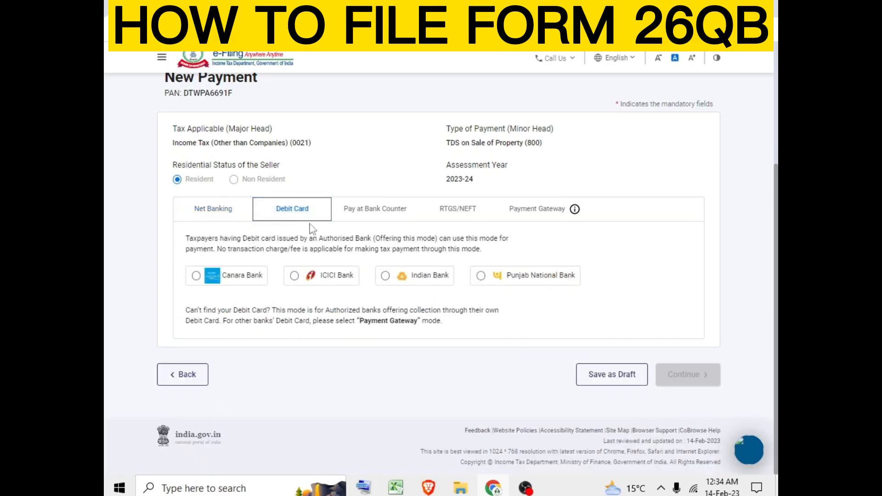
left_click(360, 210)
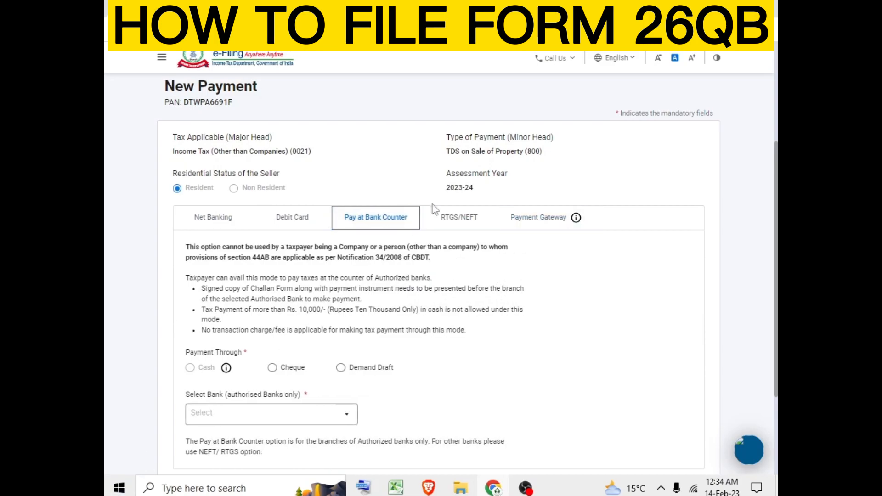
left_click(447, 220)
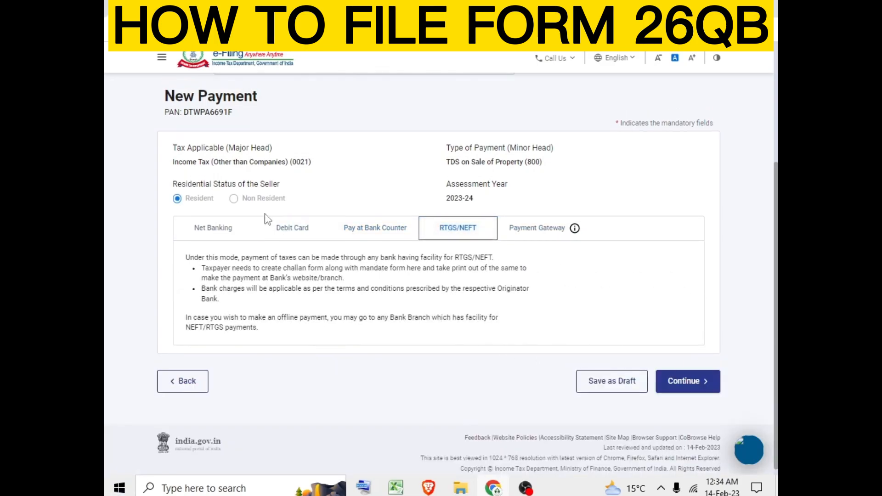
left_click(223, 237)
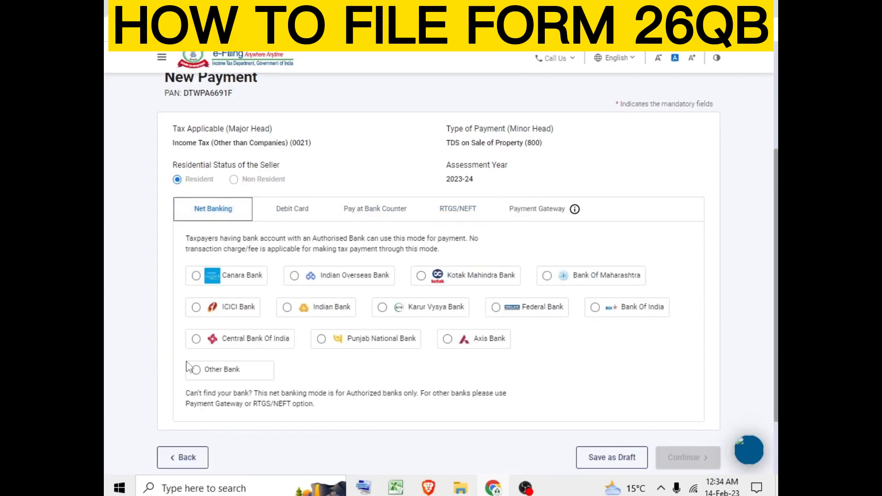
left_click(421, 275)
left_click(697, 462)
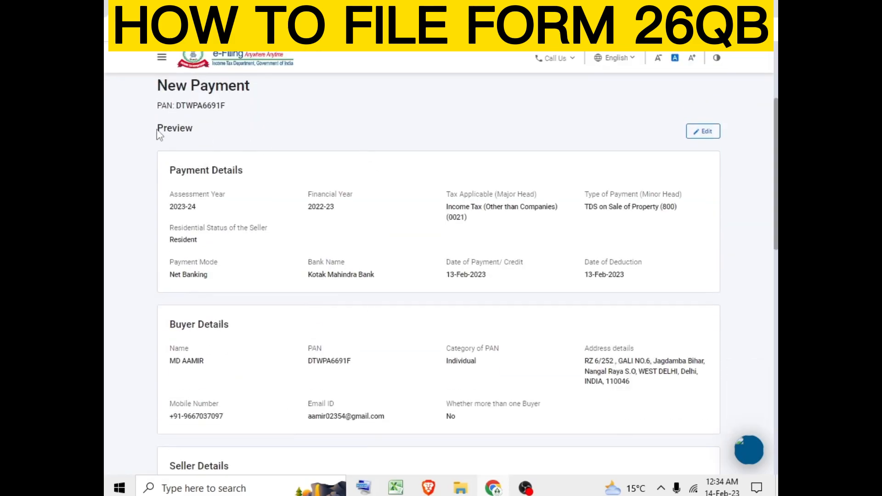
Step: Review the previewed payment, buyer, seller, property transferred and tax deposit details
left_click_drag(257, 132, 287, 153)
left_click(238, 211)
scroll(176, 276, "down", 2)
scroll(265, 277, "up", 5)
scroll(265, 277, "down", 3)
scroll(292, 305, "up", 3)
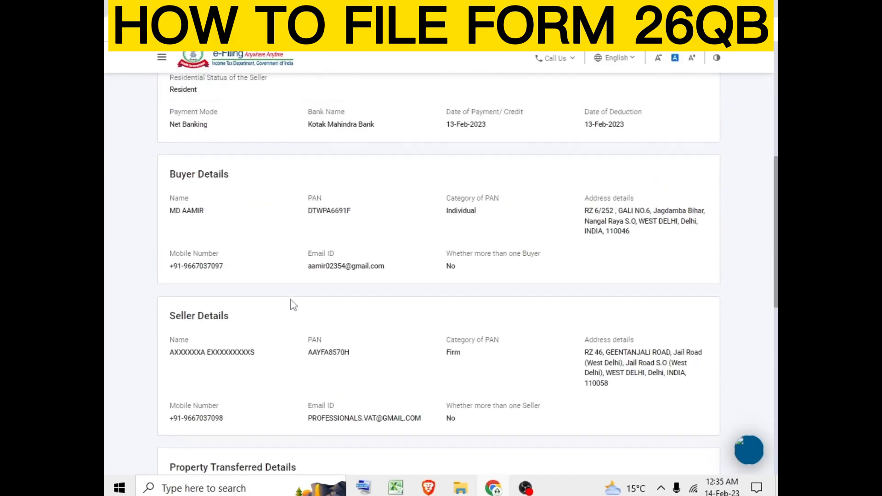
scroll(244, 277, "down", 1)
scroll(244, 278, "up", 4)
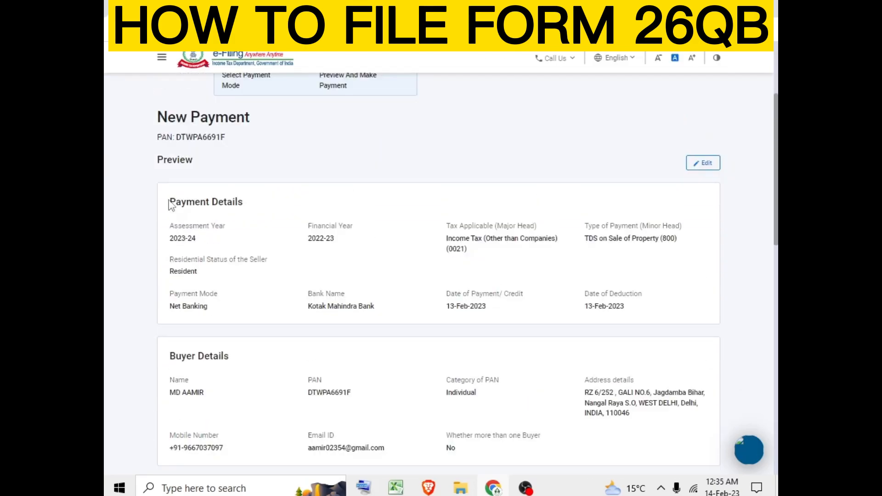
scroll(216, 276, "down", 5)
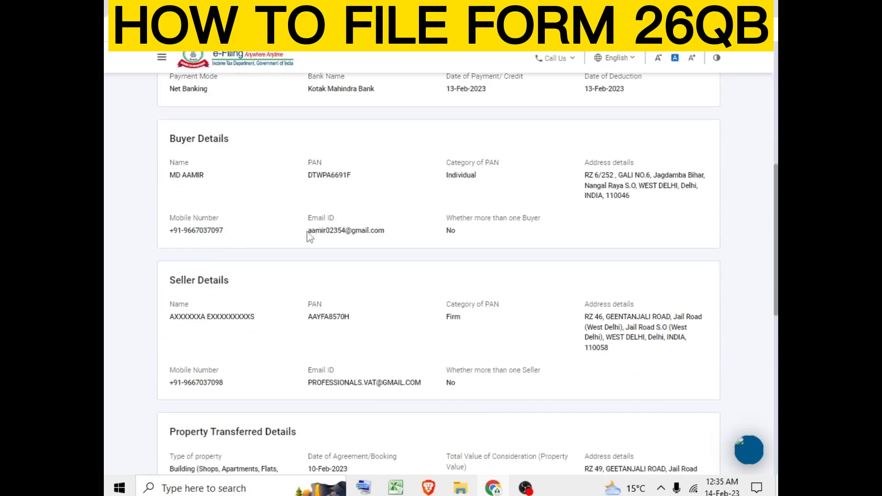
scroll(311, 236, "down", 4)
scroll(328, 285, "down", 6)
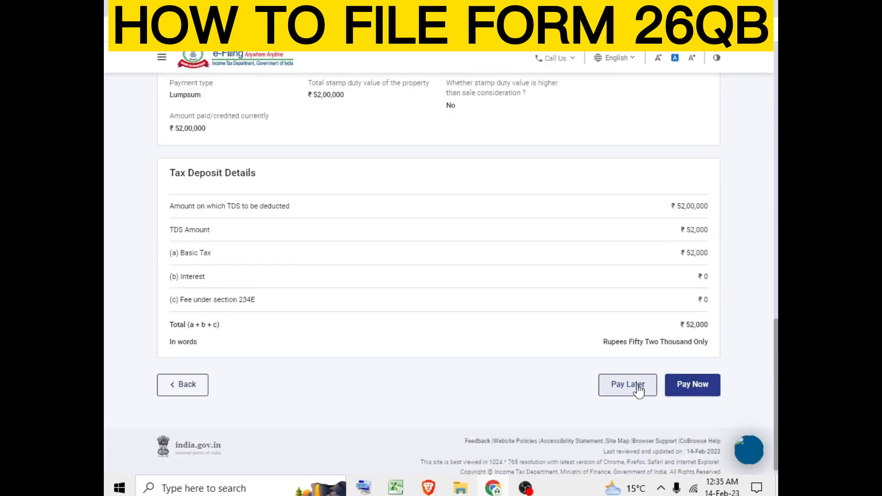
Step: Choose to pay now, agree to the terms and conditions, and submit the payment to the bank
left_click(700, 388)
scroll(439, 282, "down", 10)
scroll(439, 283, "down", 1)
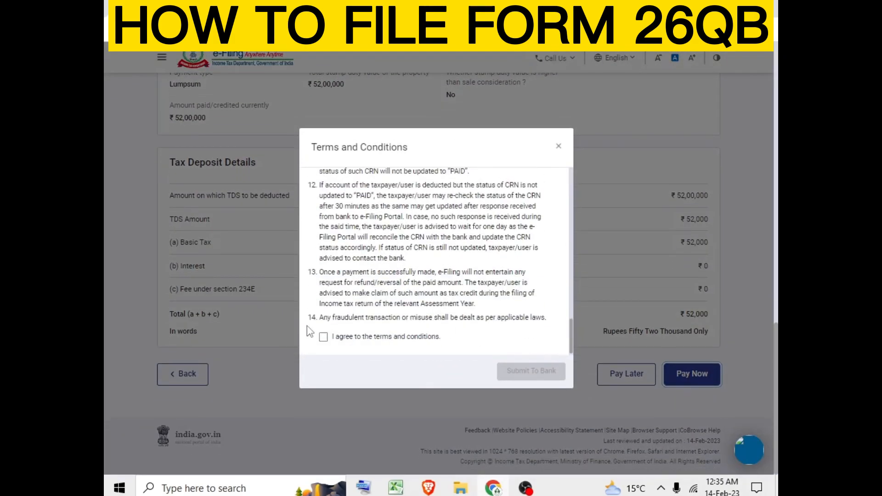
left_click(324, 339)
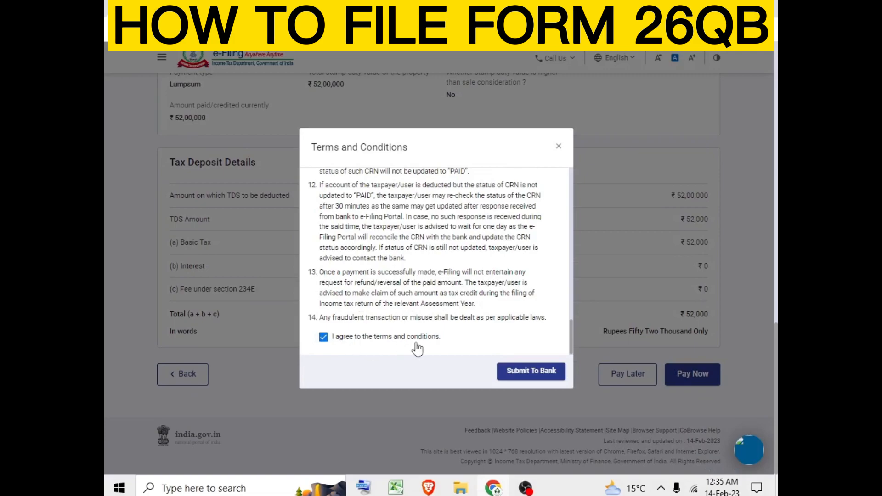
left_click(525, 368)
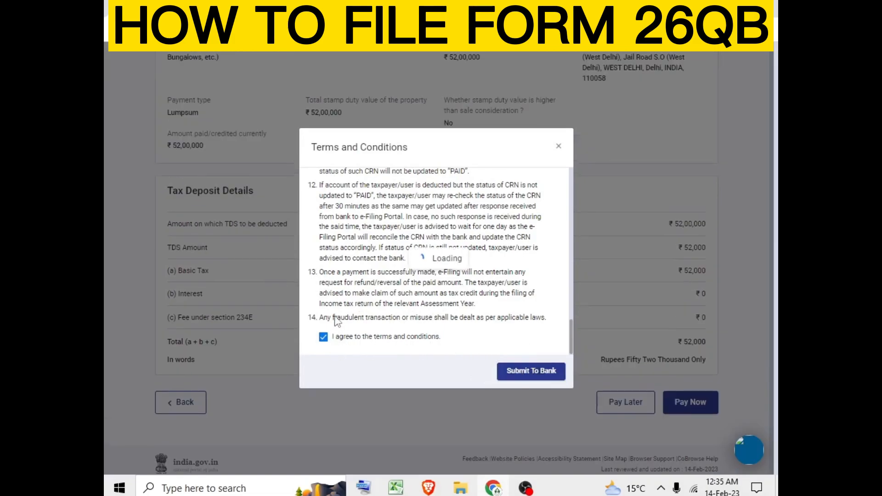